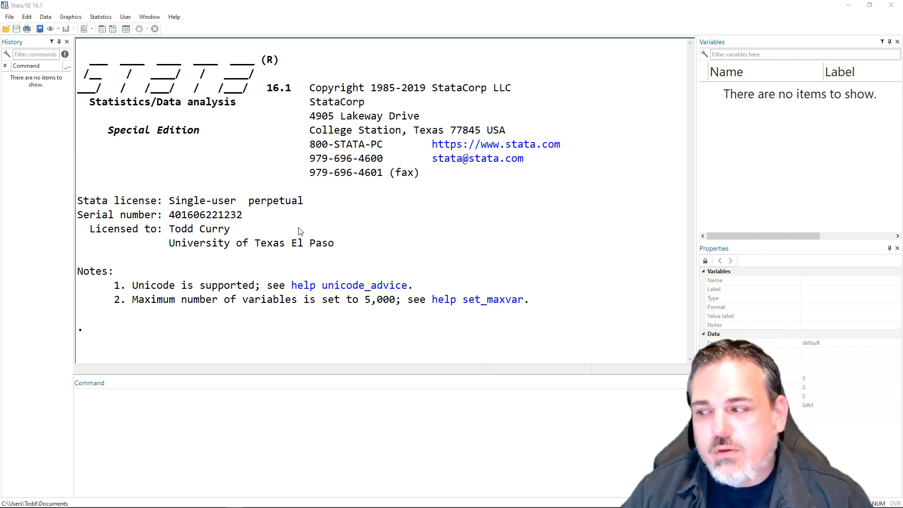
Open the states.dta dataset from the Stata Datasets folder
left_click(8, 17)
left_click(21, 27)
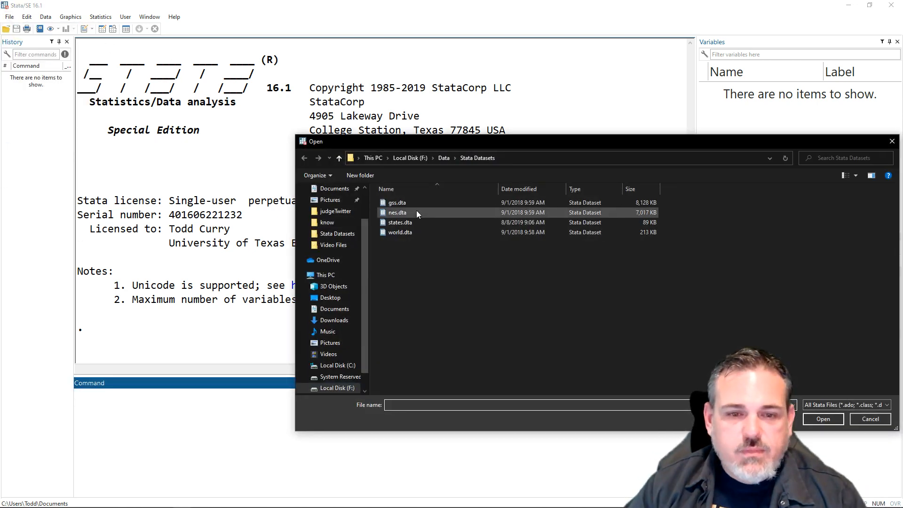
left_click(403, 222)
left_click(822, 418)
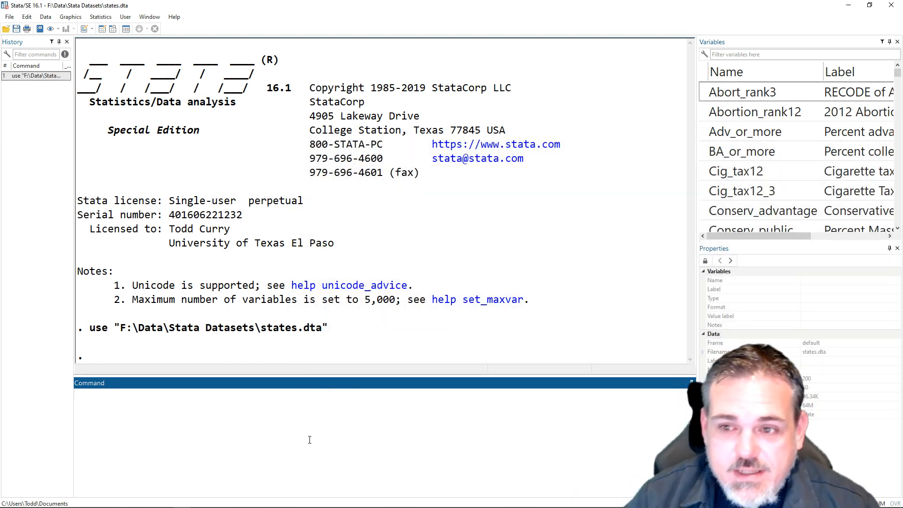
Tabulate the frequencies of the judge_selection variable
type("tab")
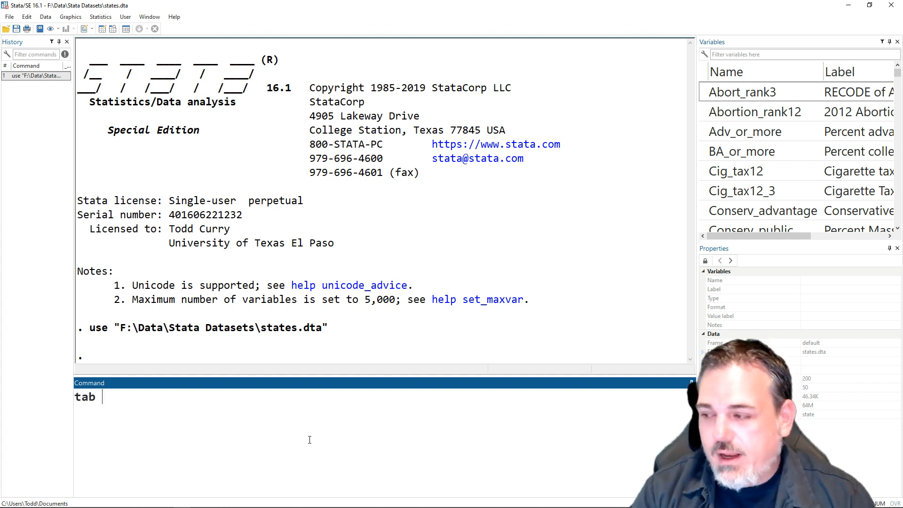
type(" judg")
key("Tab")
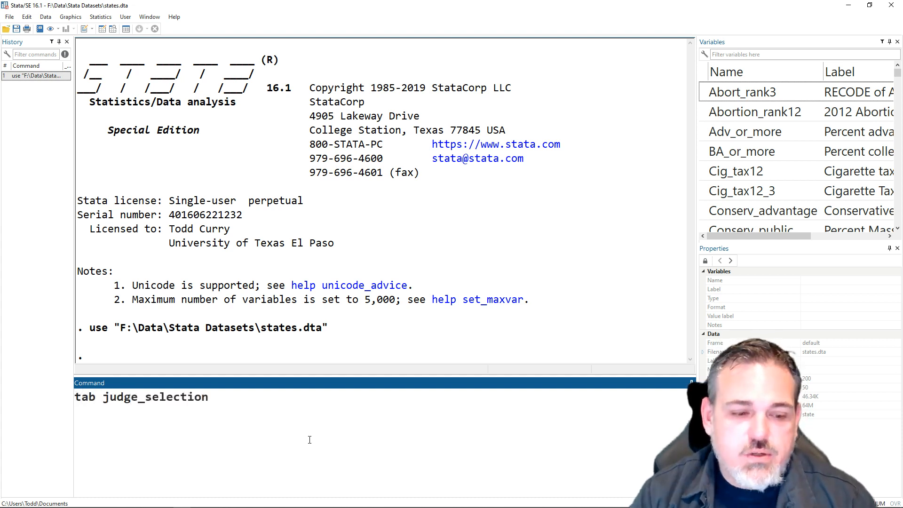
key("Return")
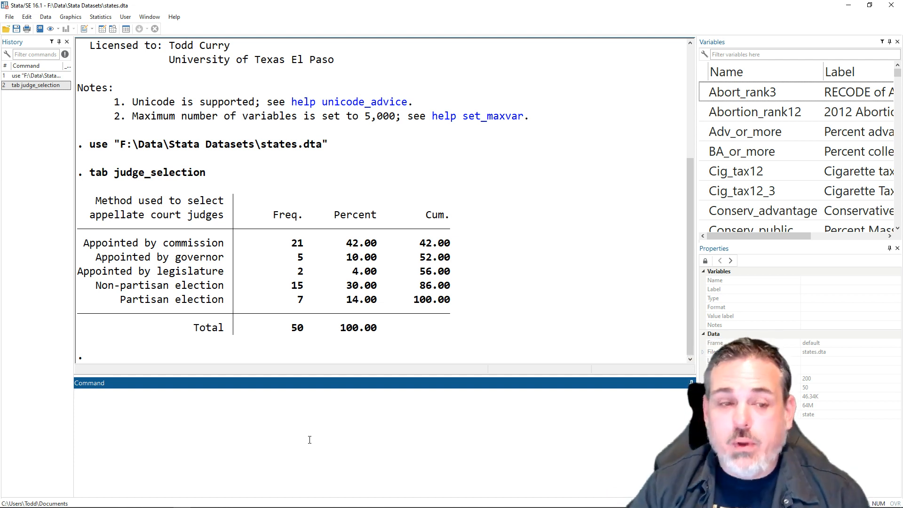
Generate a new variable named judges_elected with every observation set to missing (.)
type("g")
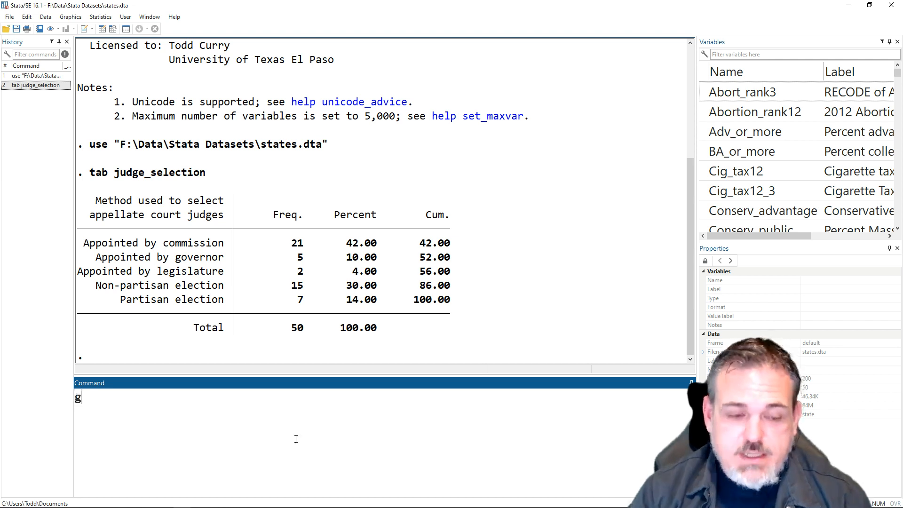
type("en judg")
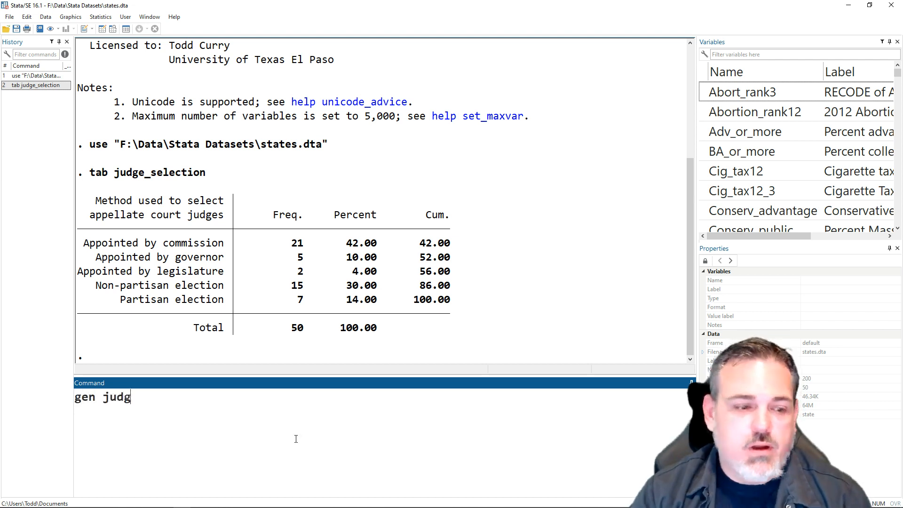
type("es_elect")
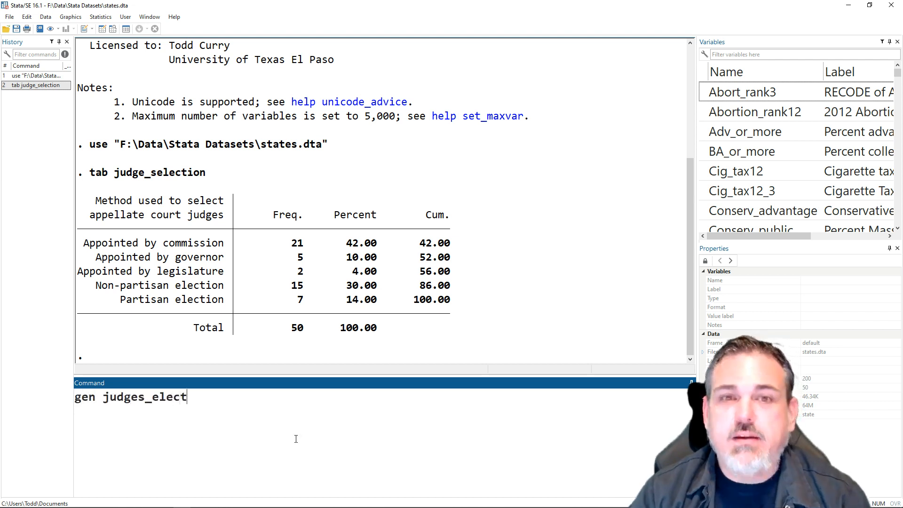
type("ed=.")
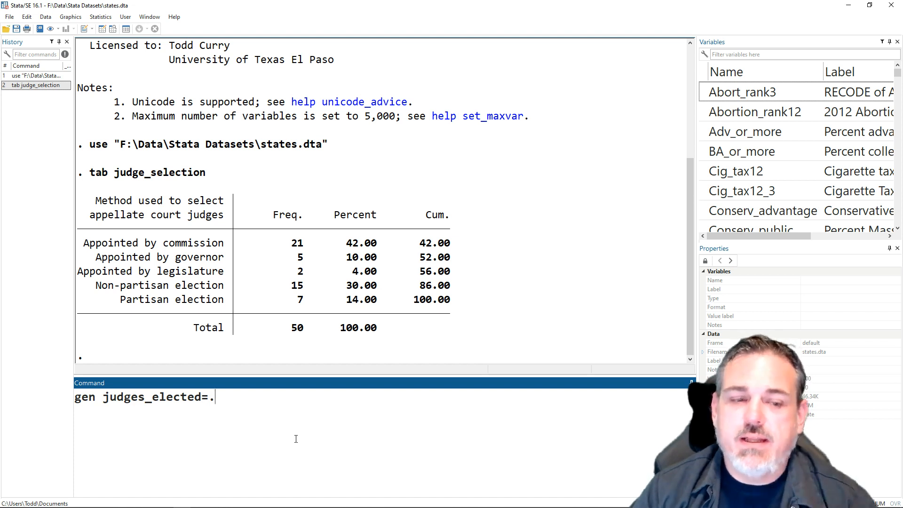
key("Return")
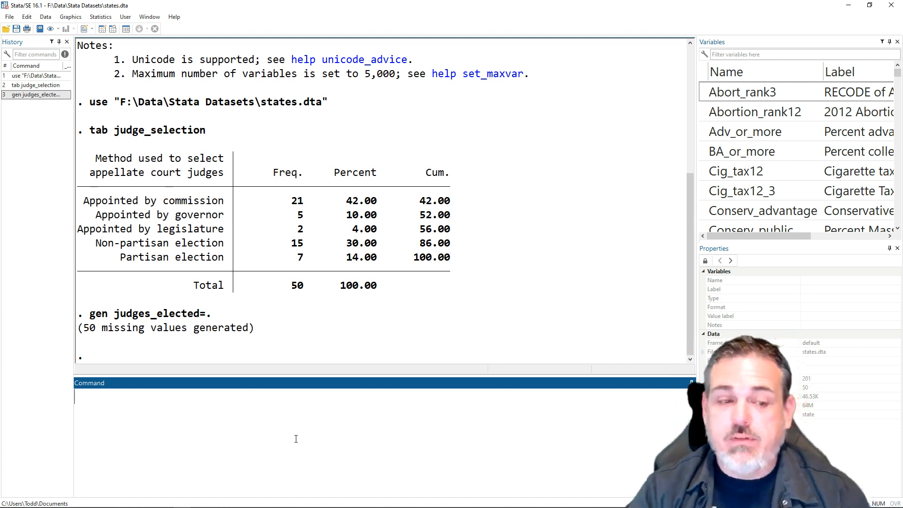
Recode missing values of judges_elected to 1 where judge_selection equals 4
type("recode judges")
key("Tab")
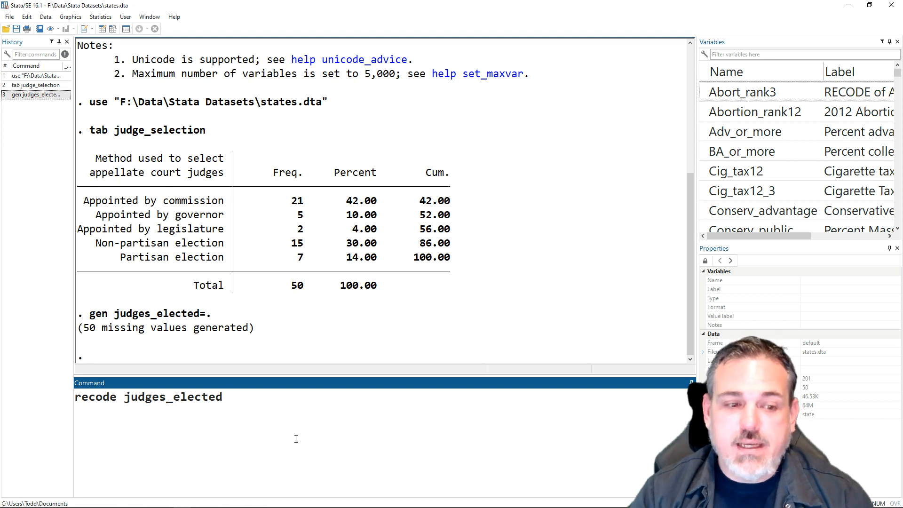
type(".")
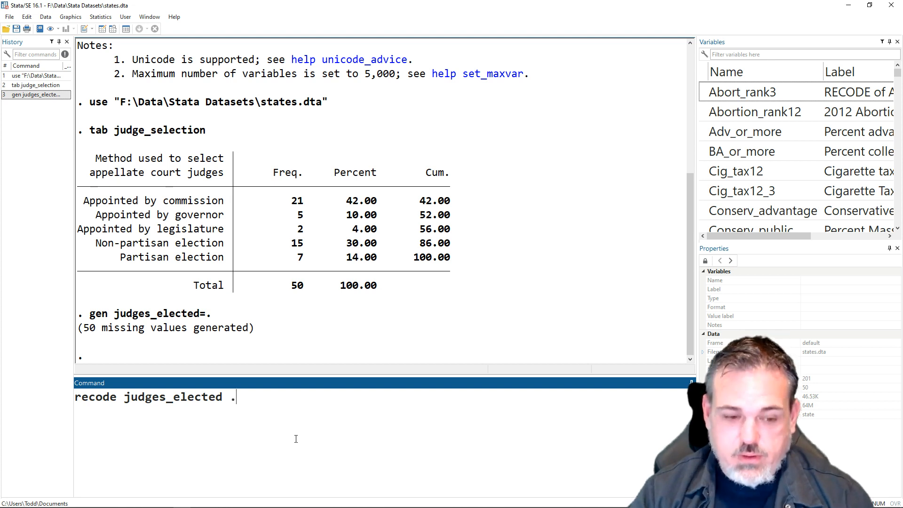
type("=")
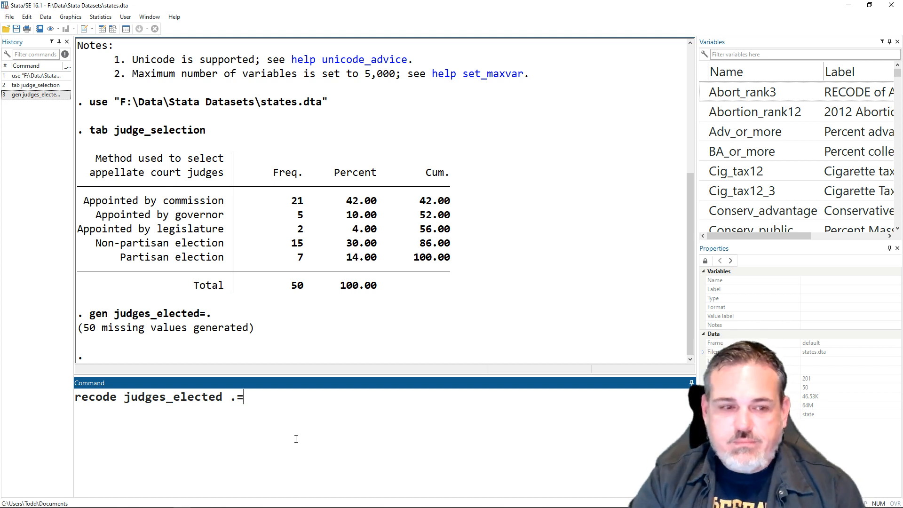
type("1 ")
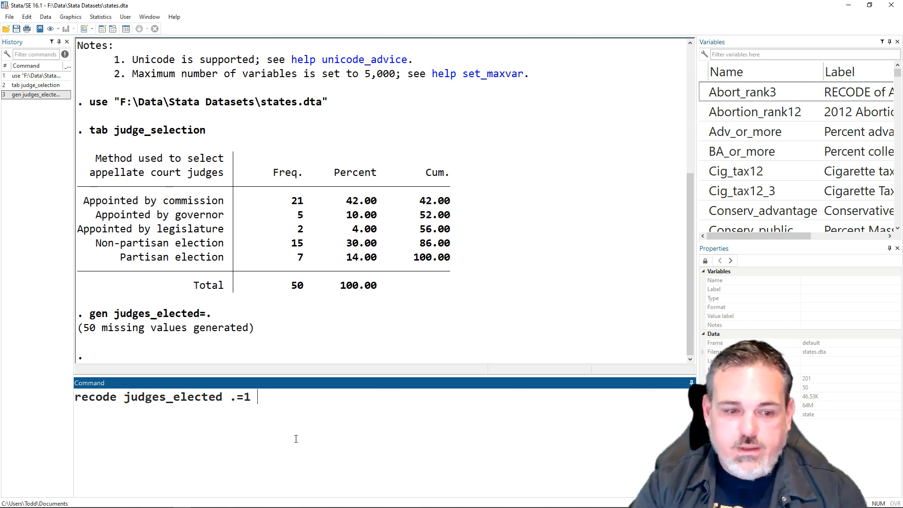
type("if judges")
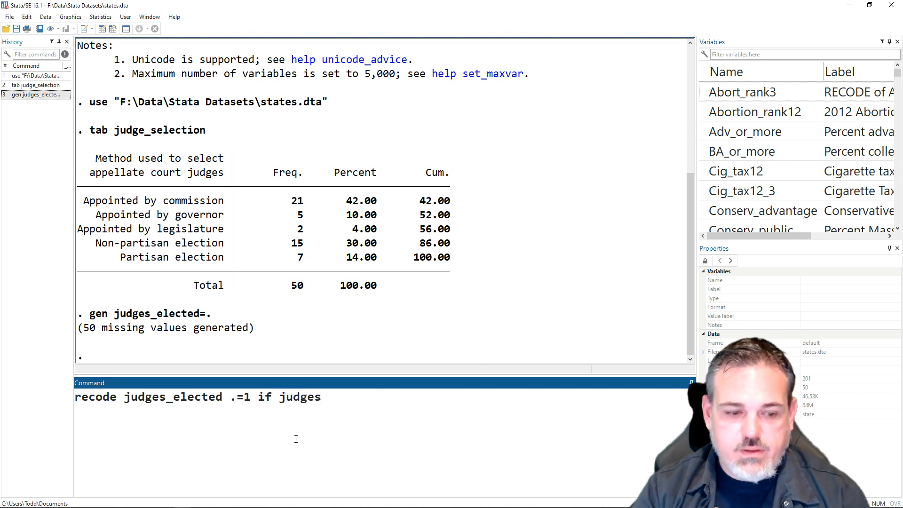
key("BackSpace")
type("`")
key("BackSpace")
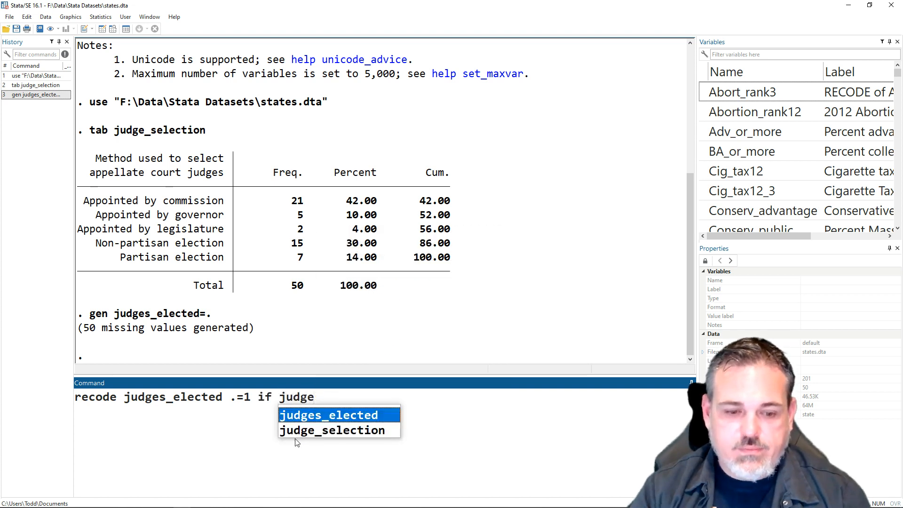
left_click(296, 436)
type("==4")
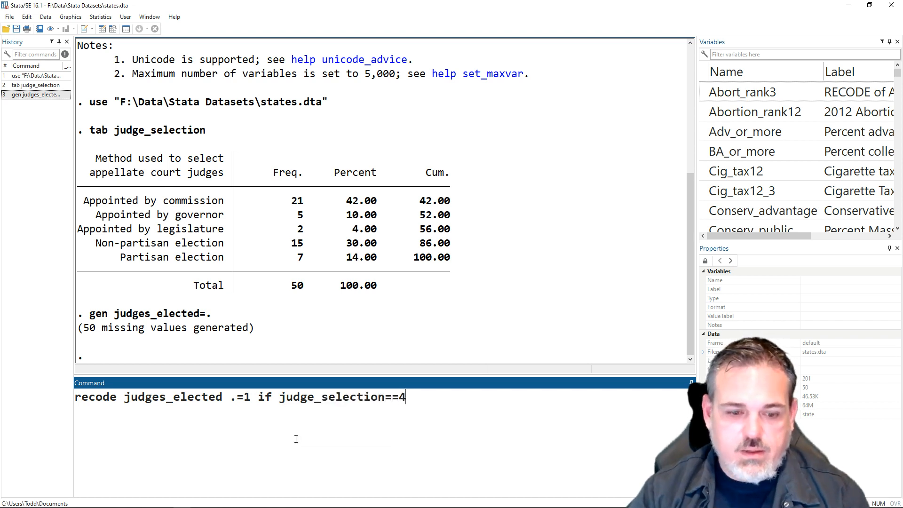
key("Return")
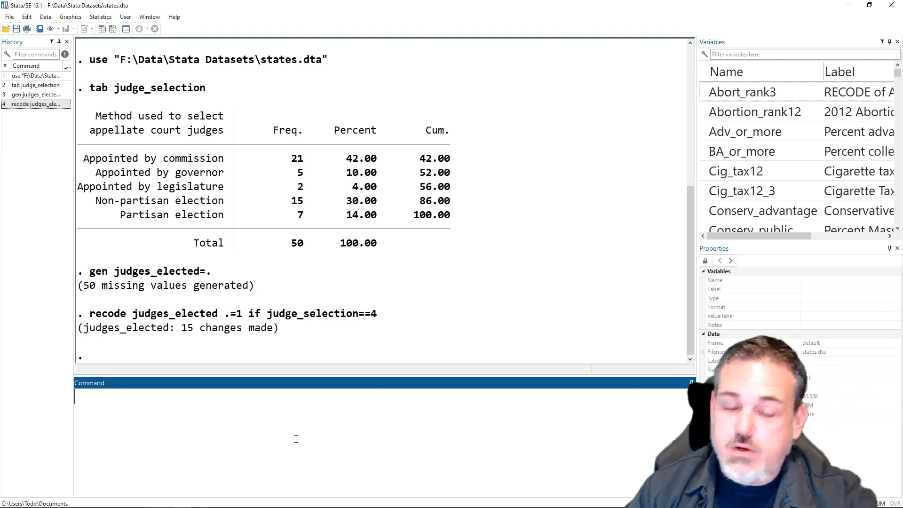
Recode missing values of judges_elected to 1 where judge_selection equals 5, reusing the previous recode command
key("Page_Up")
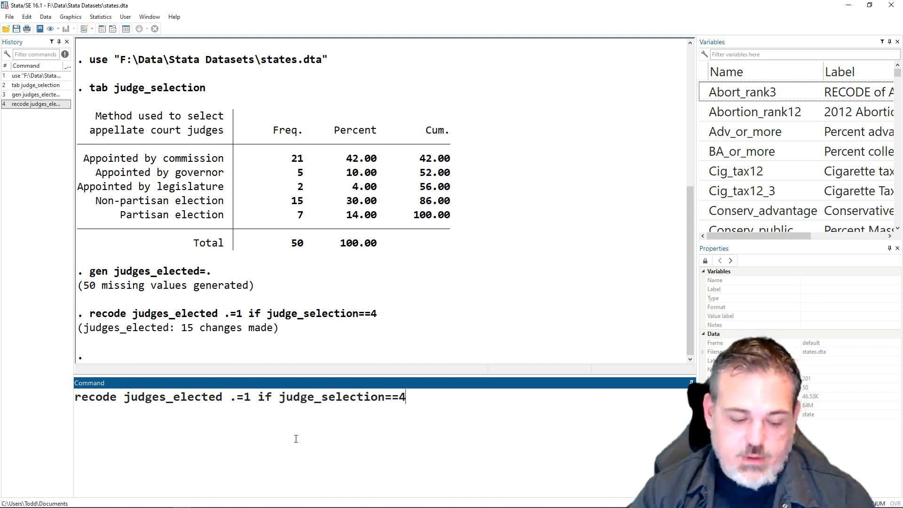
key("BackSpace")
type("5")
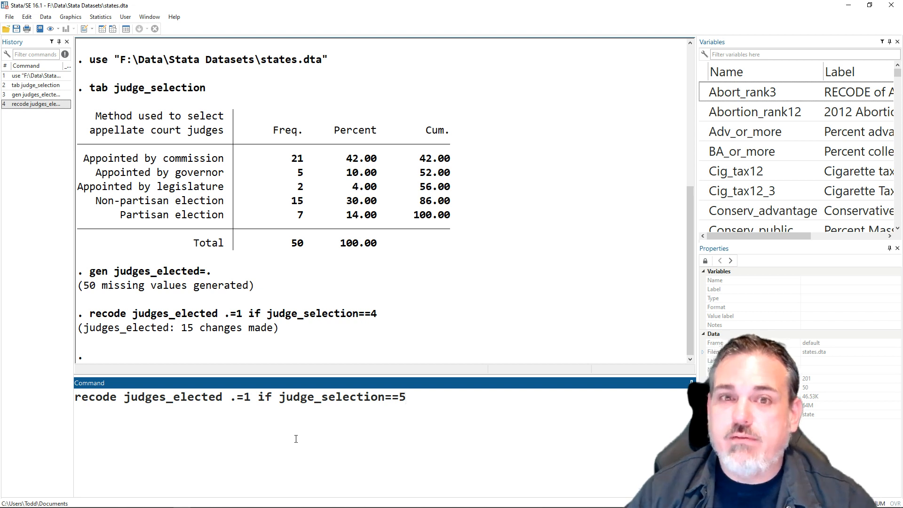
key("Return")
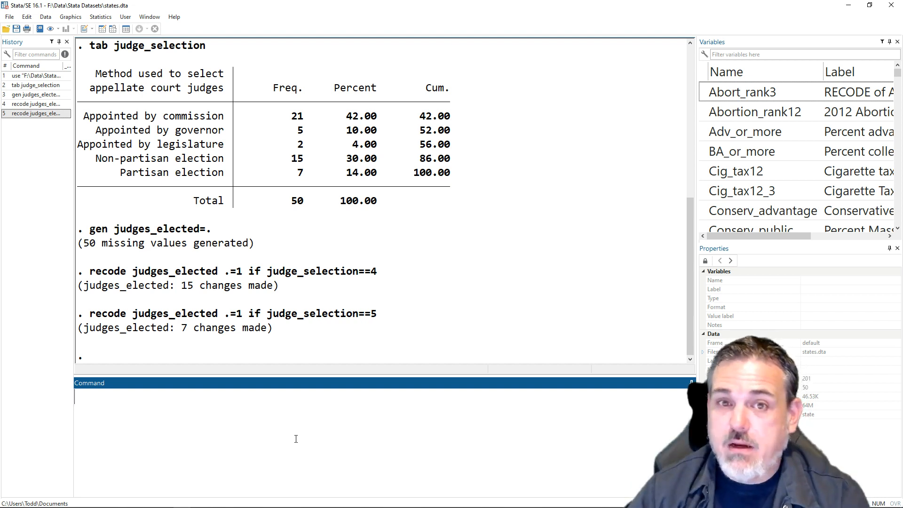
Recode all remaining missing values of judges_elected to 0, removing the if condition from the previous recode command
key("Page_Up")
key("shift+Left")
key("shift+Left")
key("shift+Left")
key("shift+Left")
key("shift+Left")
key("shift+Left")
key("shift+Left")
key("shift+Left")
key("shift+Left")
key("shift+Left")
key("shift+Left")
key("shift+Left")
key("shift+Left")
key("shift+Left")
key("shift+Left")
key("shift+Left")
key("shift+Left")
key("shift+Left")
key("shift+Left")
key("shift+Left")
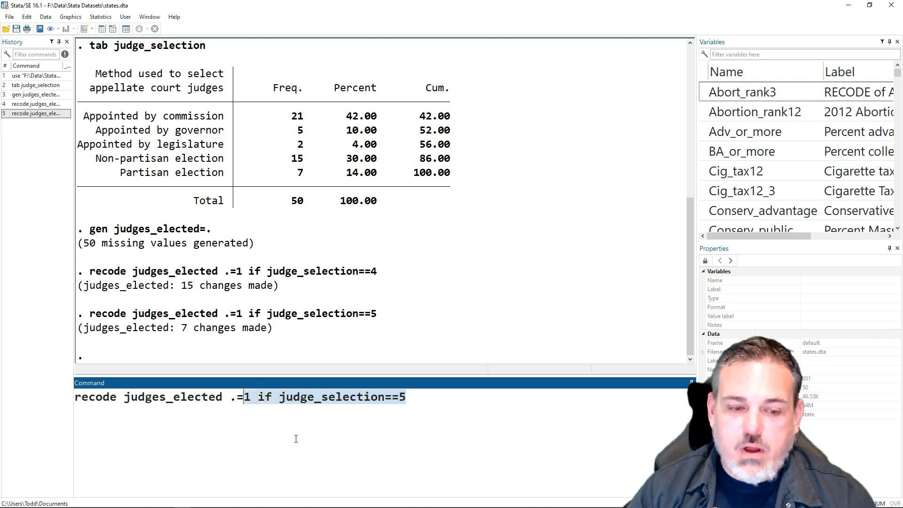
type("0")
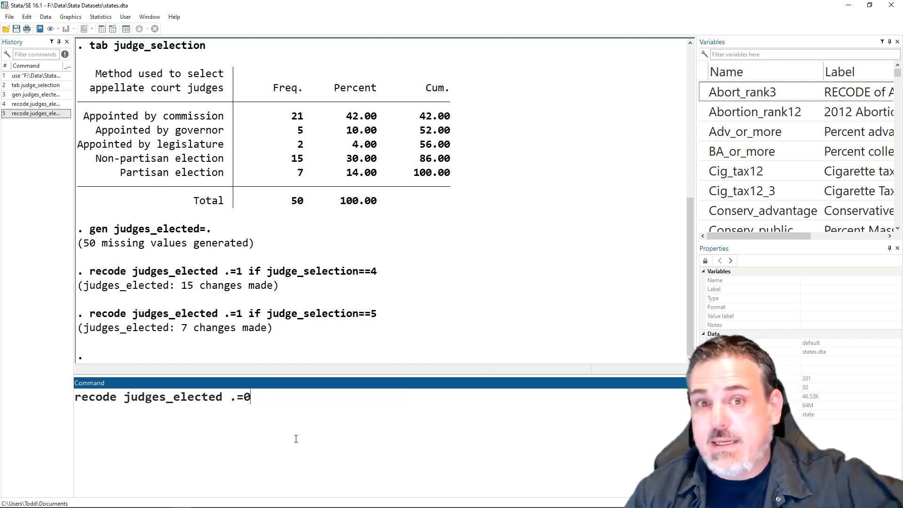
key("Return")
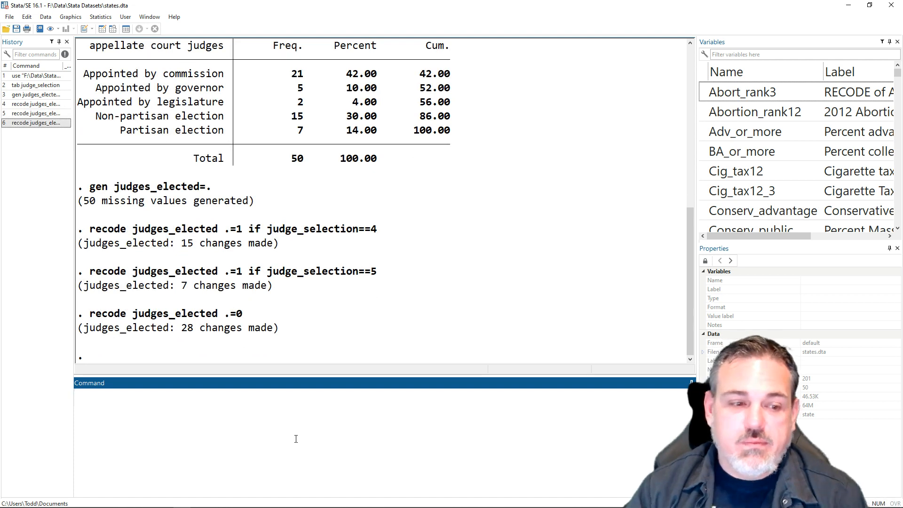
Tabulate the judges_elected variable to check the recoded 0 and 1 categories
type("tab judge")
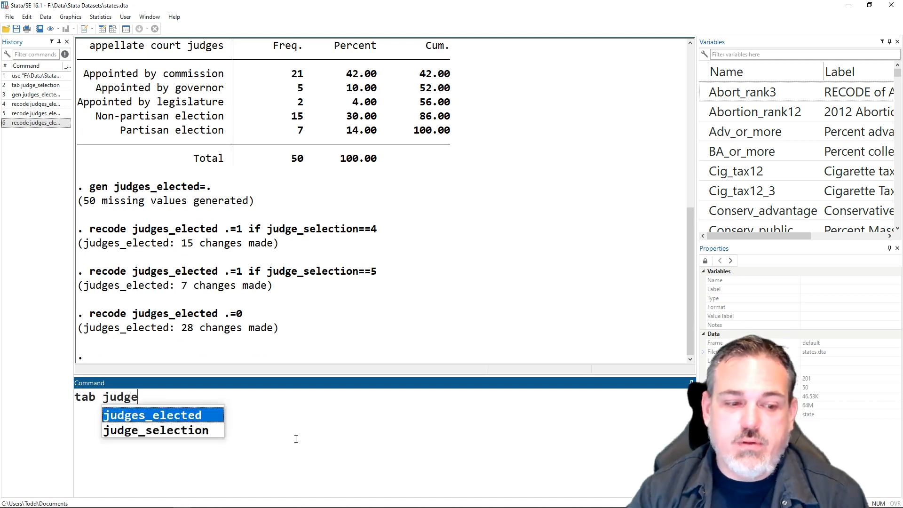
key("Tab")
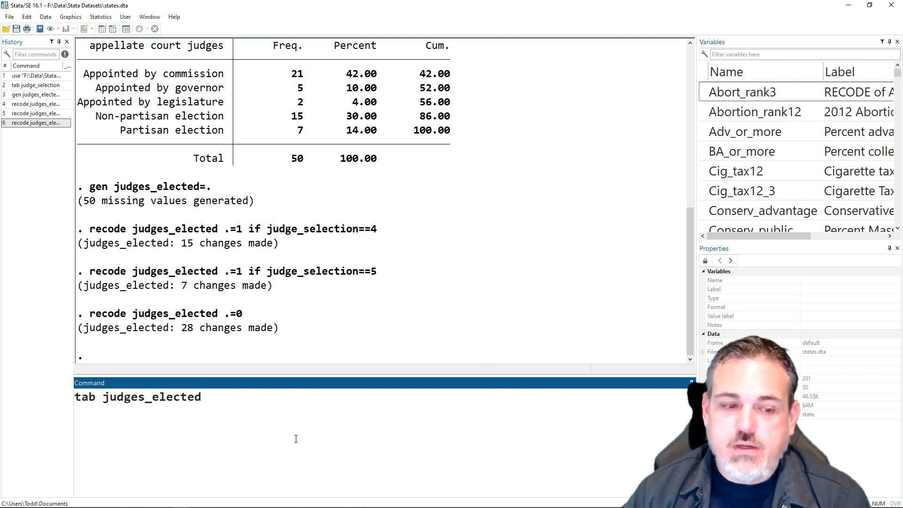
key("Return")
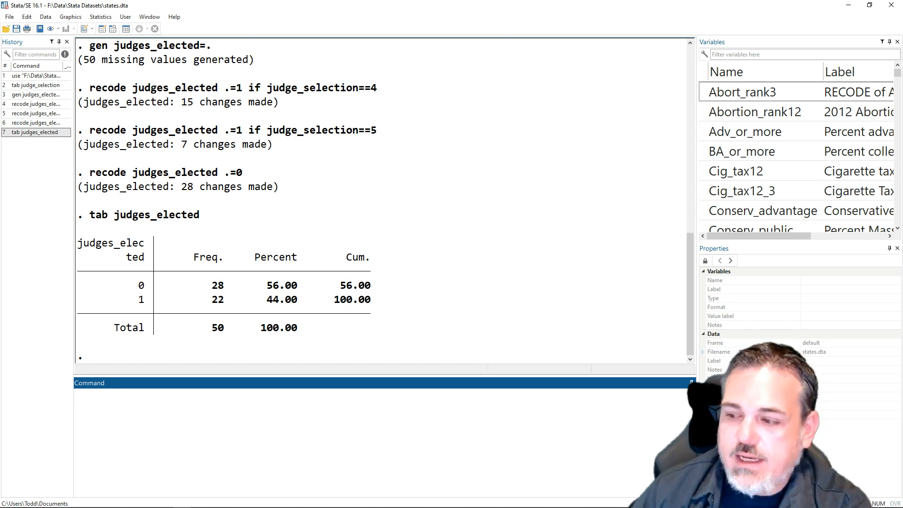
Drop the judges_elected variable from the dataset
key("alt+Tab")
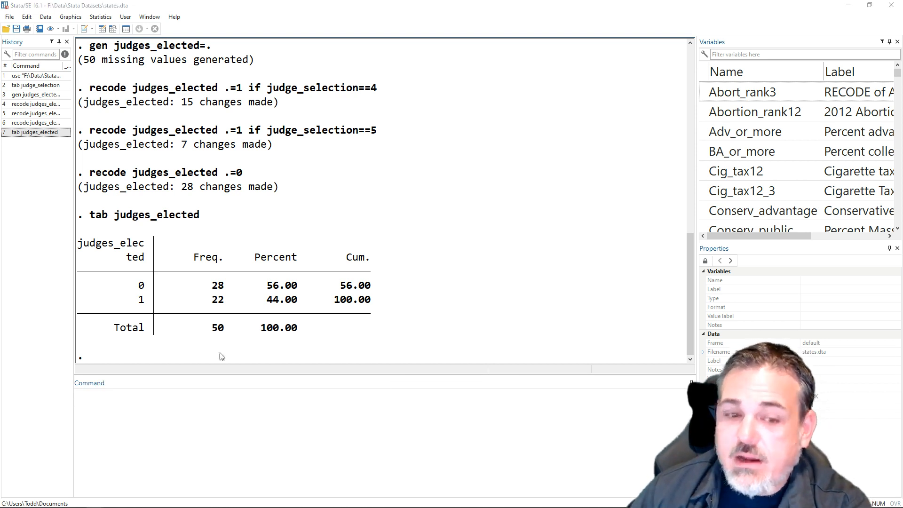
left_click(309, 427)
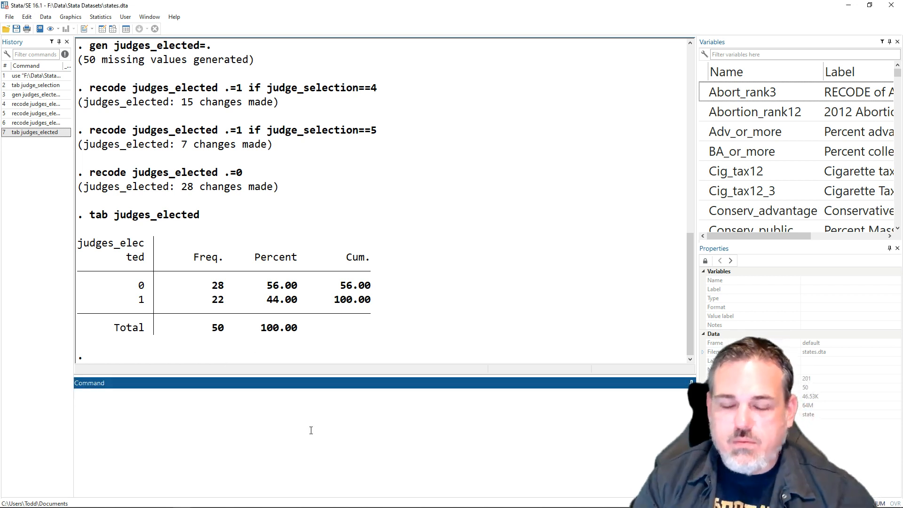
type("dro")
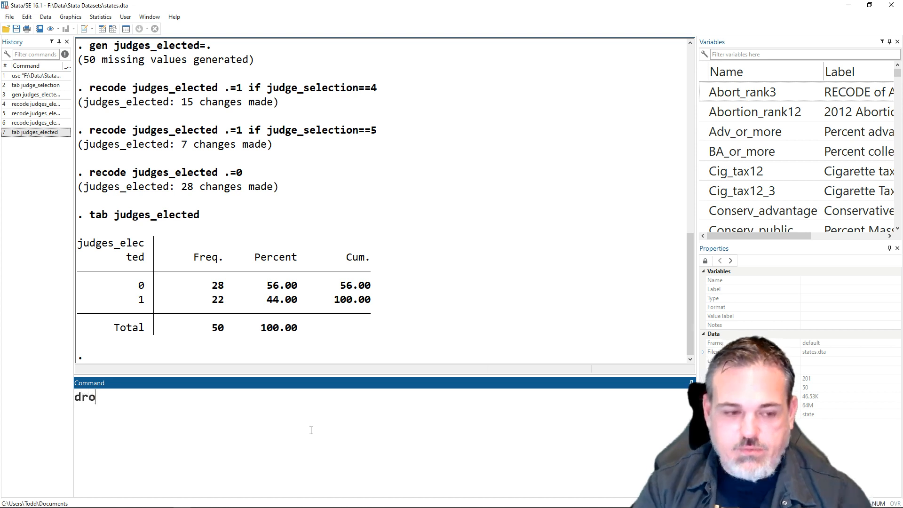
type("p judgesa")
key("BackSpace")
key("Tab")
key("Return")
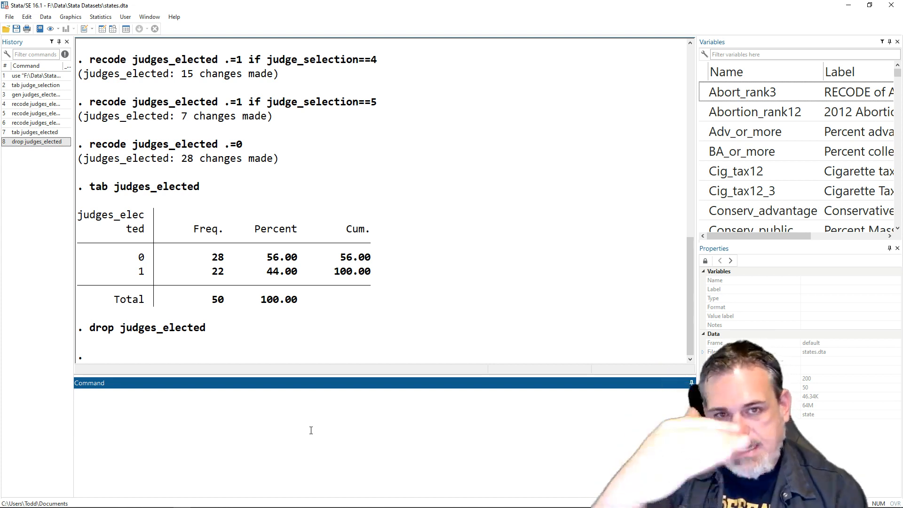
Recode judge_selection into a new variable judges_elected, mapping 1/3 to 0 "No" and 4 5 to 1 "Yes", using the gen option
type("recode judge")
key("Tab")
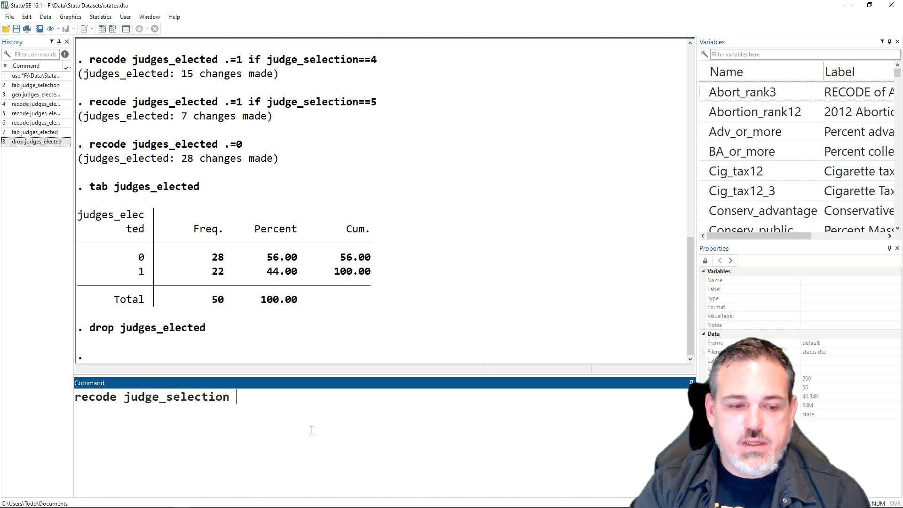
type("(1")
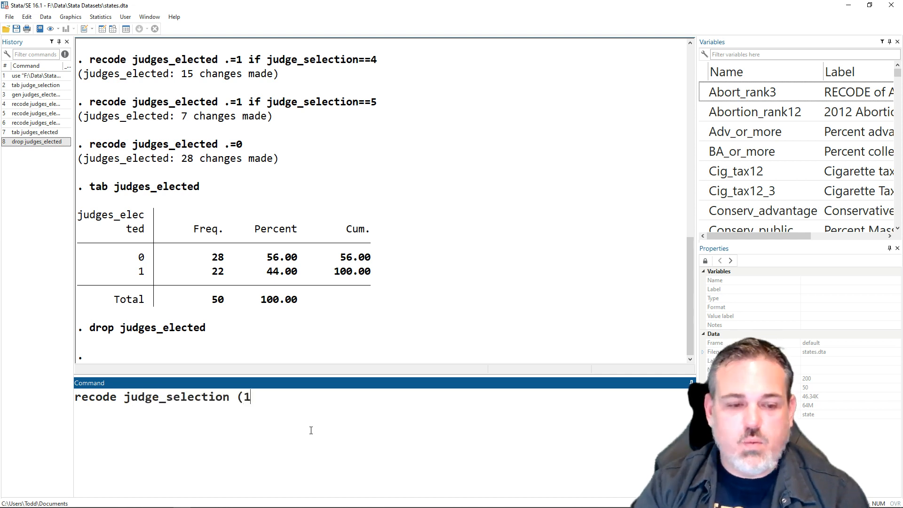
type("/3 ")
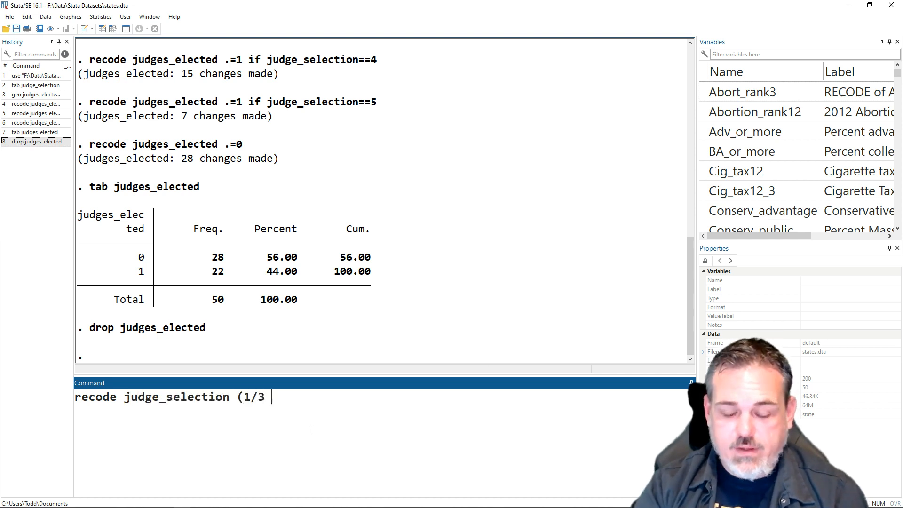
type("=0 \"No\")")
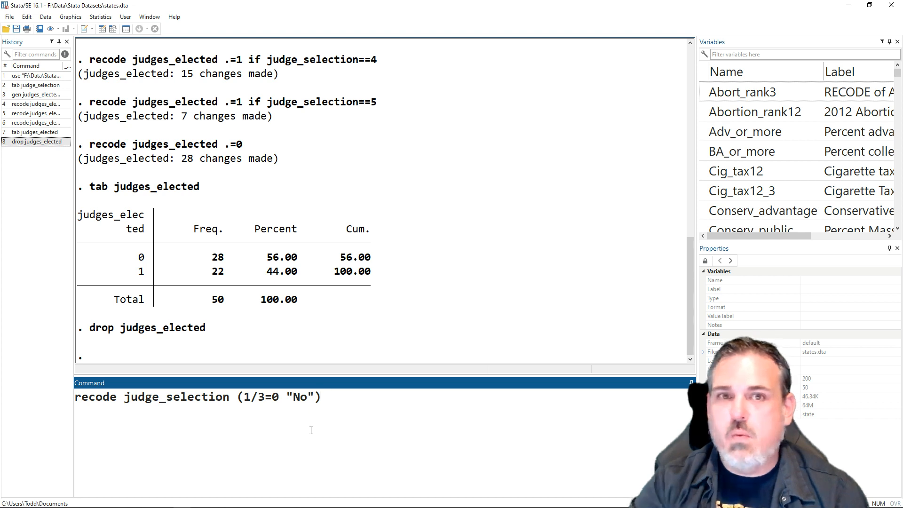
type(" (4 6")
key("BackSpace")
type("5")
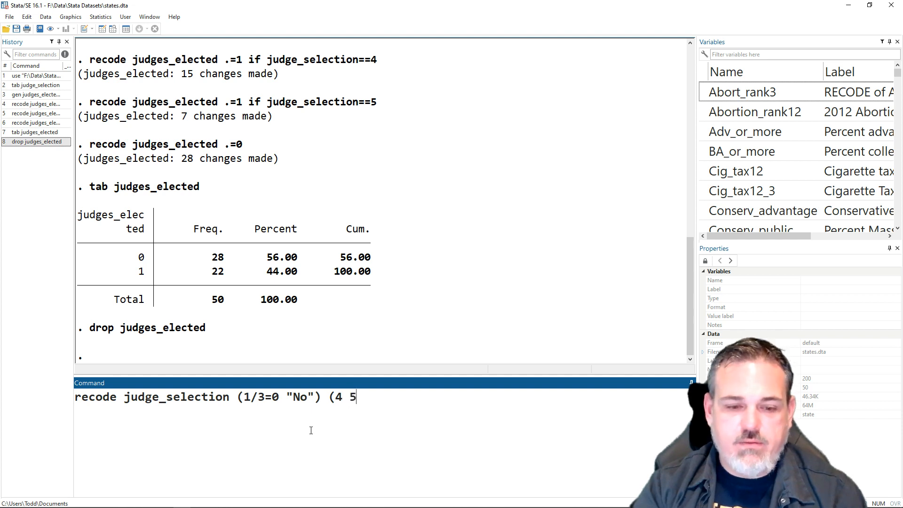
type("=1 \"Yes")
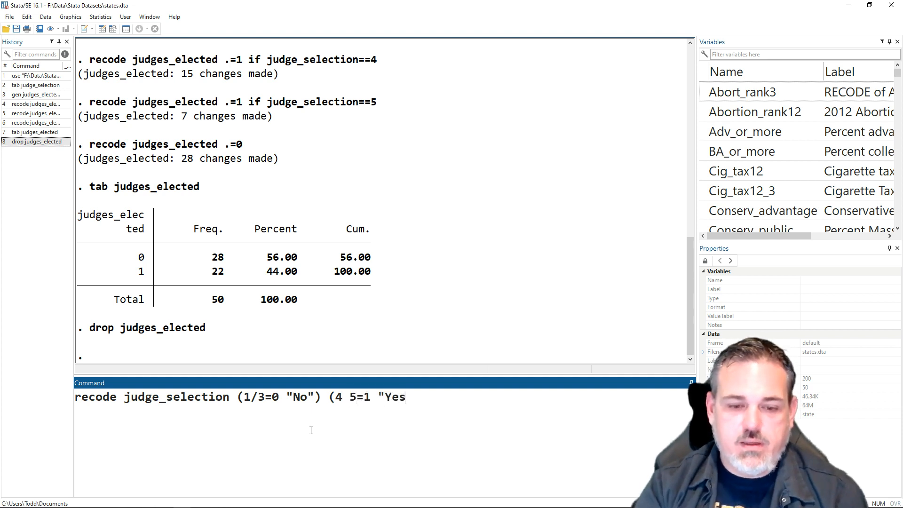
type("\"), gene")
key("BackSpace")
type("(judges_el;e")
key("BackSpace")
key("BackSpace")
type("ected)")
key("Return")
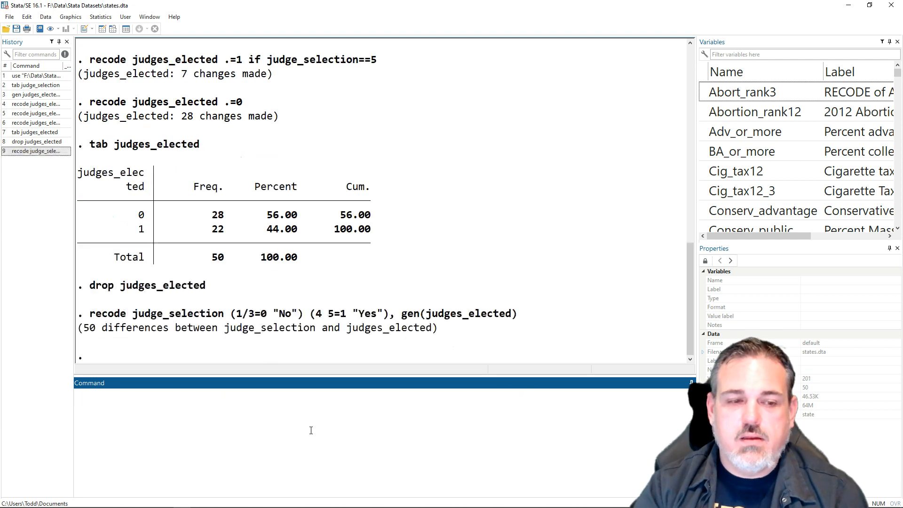
Tabulate the recoded judges_elected variable and highlight its No and Yes rows for review
type("t")
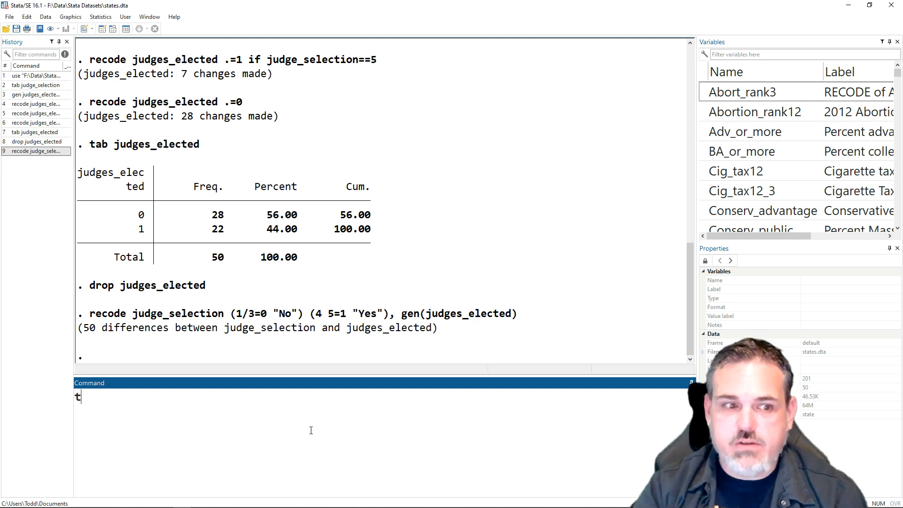
type("ab k")
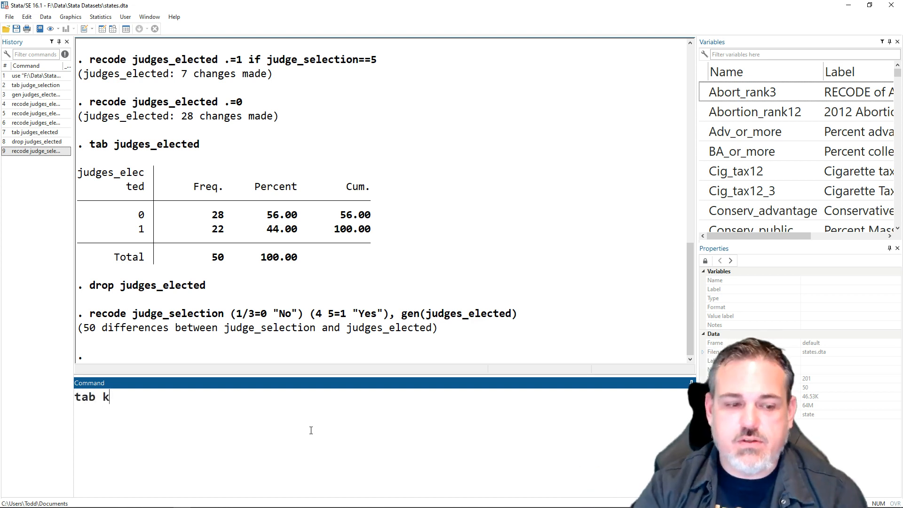
key("BackSpace")
type("judge")
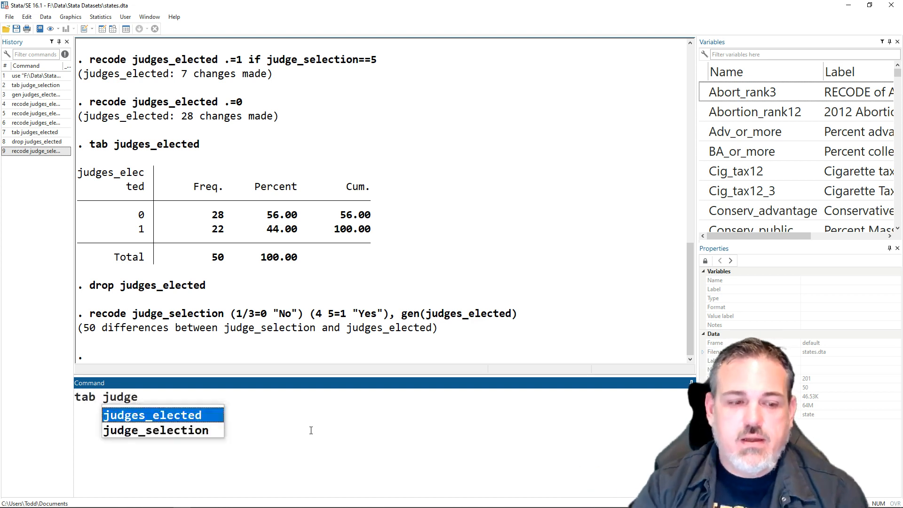
key("Return")
key("Return")
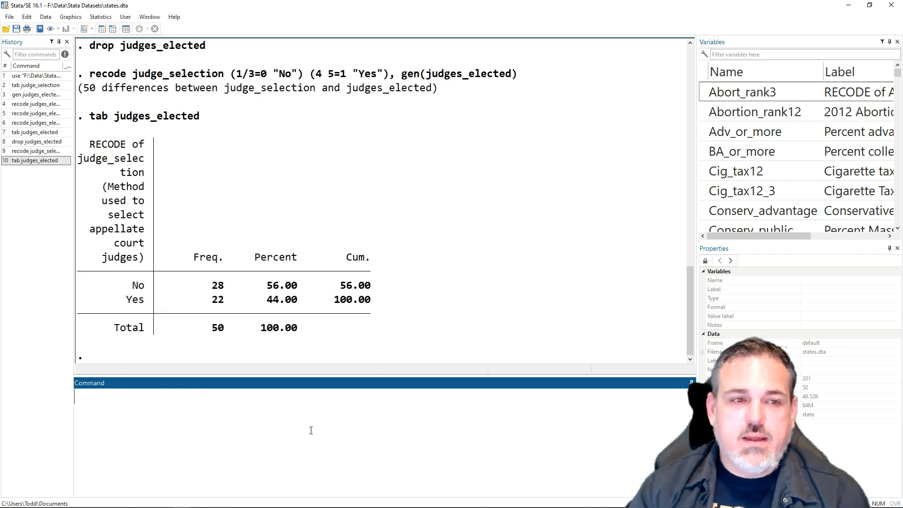
scroll(355, 326, "up", 4)
scroll(355, 326, "down", 4)
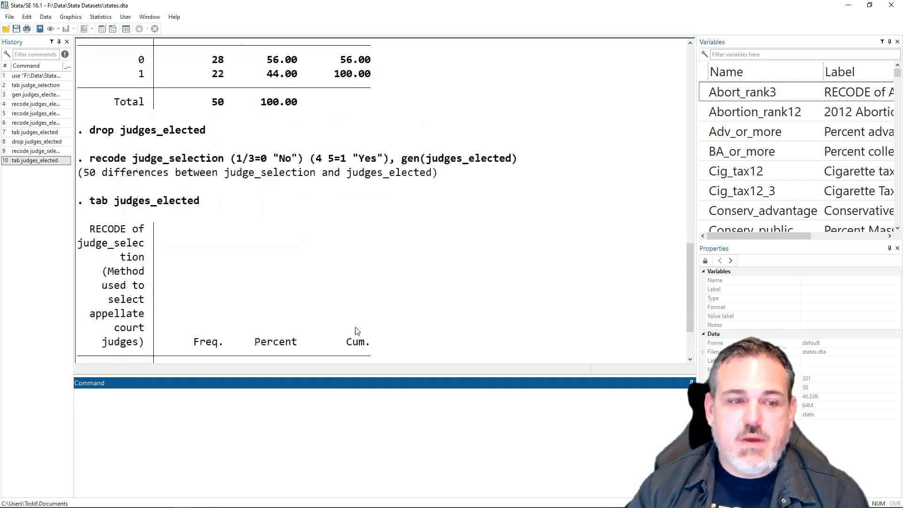
left_click_drag(120, 285, 369, 305)
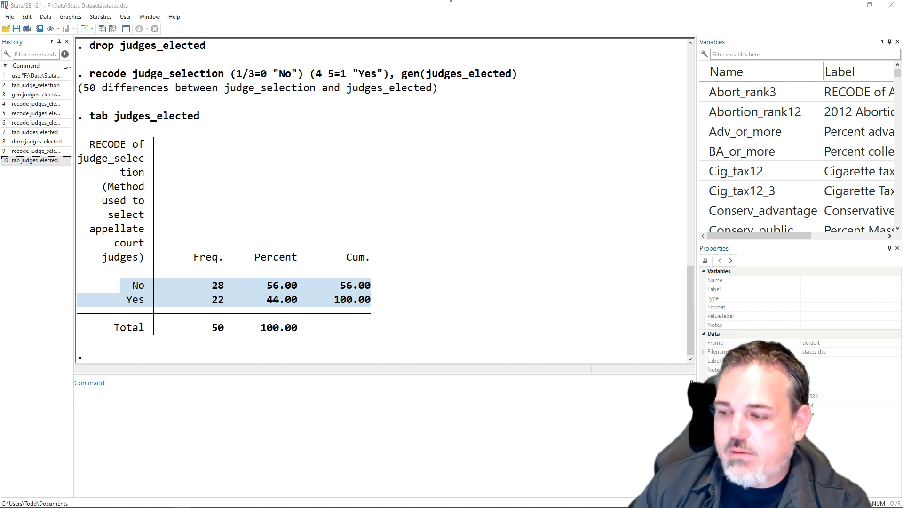
Run label var on judges_elected without any label text
key("alt+Tab")
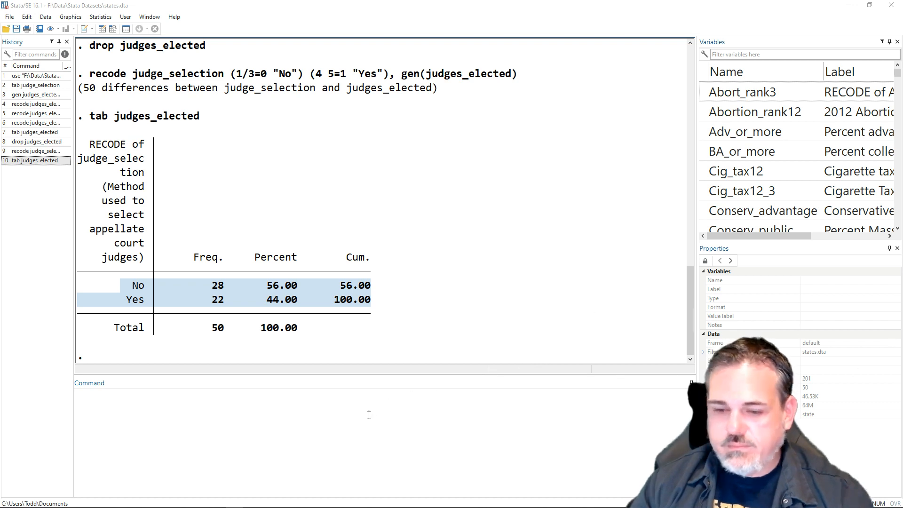
left_click(344, 412)
type("labe")
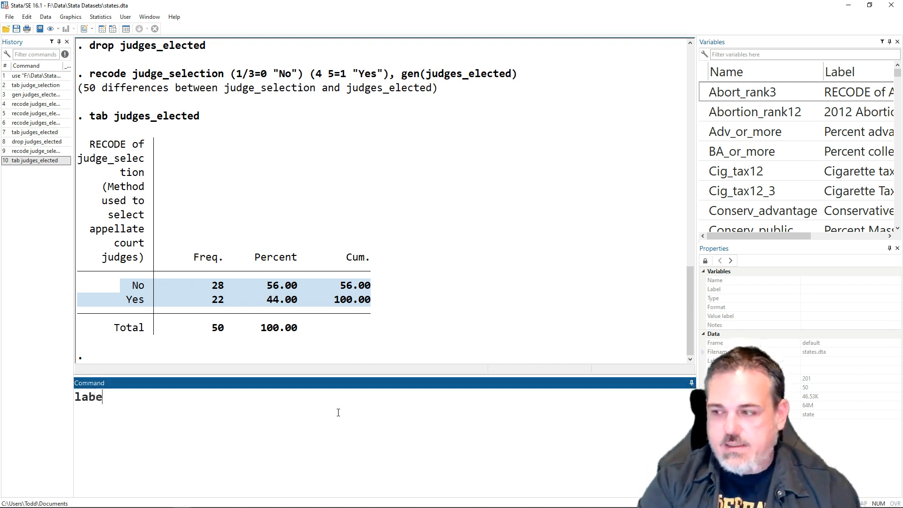
type("l ")
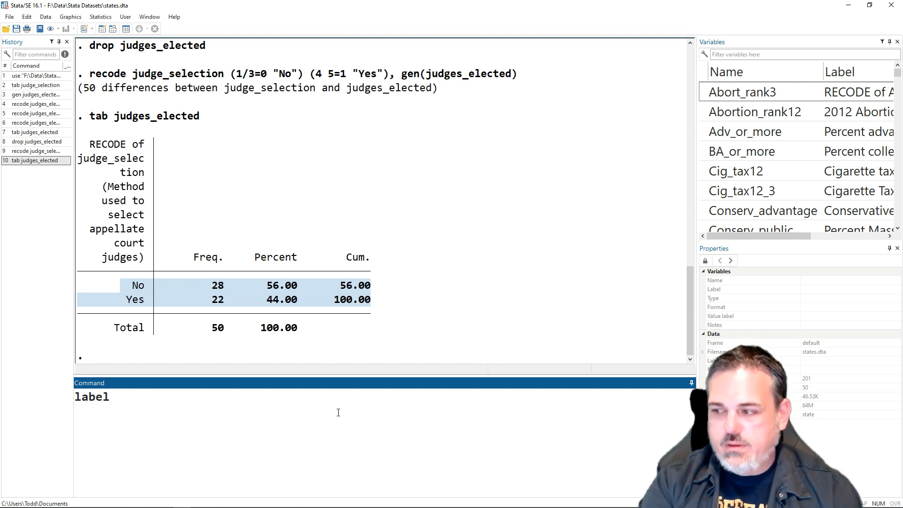
type("car j")
key("BackSpace")
key("BackSpace")
key("BackSpace")
key("BackSpace")
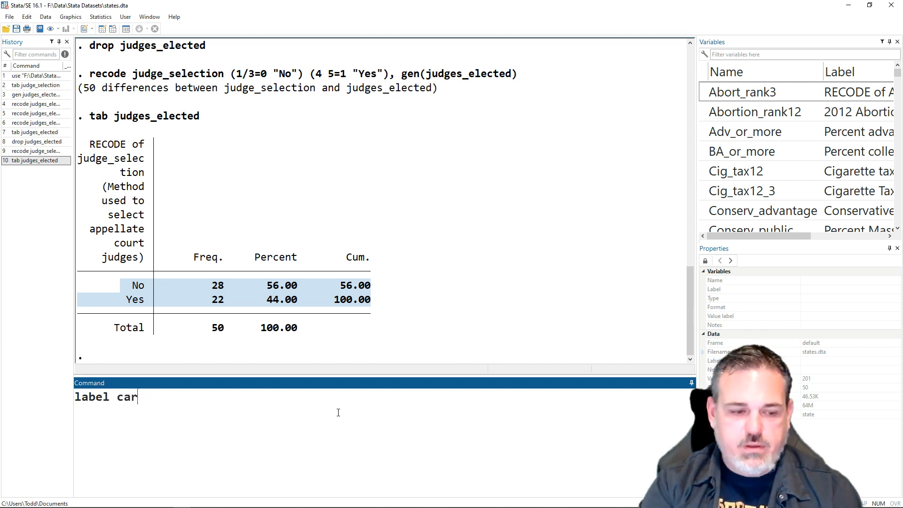
key("BackSpace")
type("var jjud")
key("BackSpace")
key("BackSpace")
key("BackSpace")
type("udges")
key("Tab")
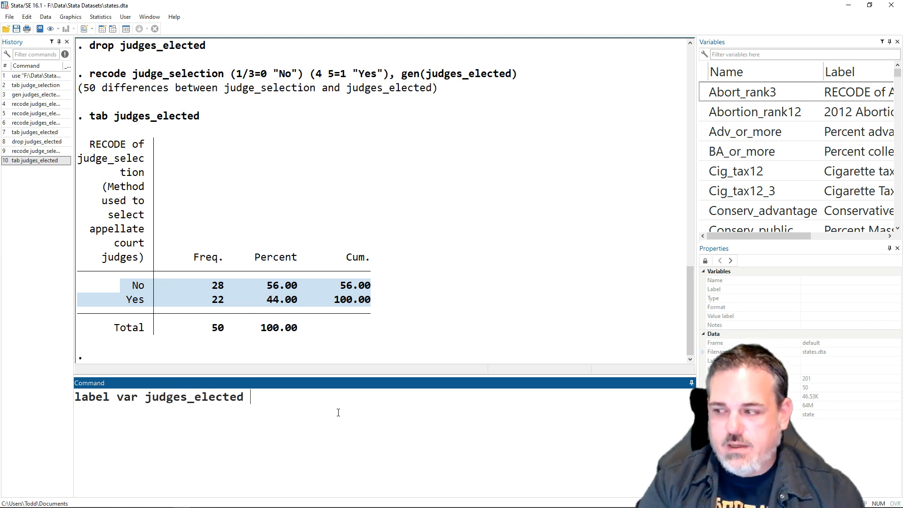
key("Return")
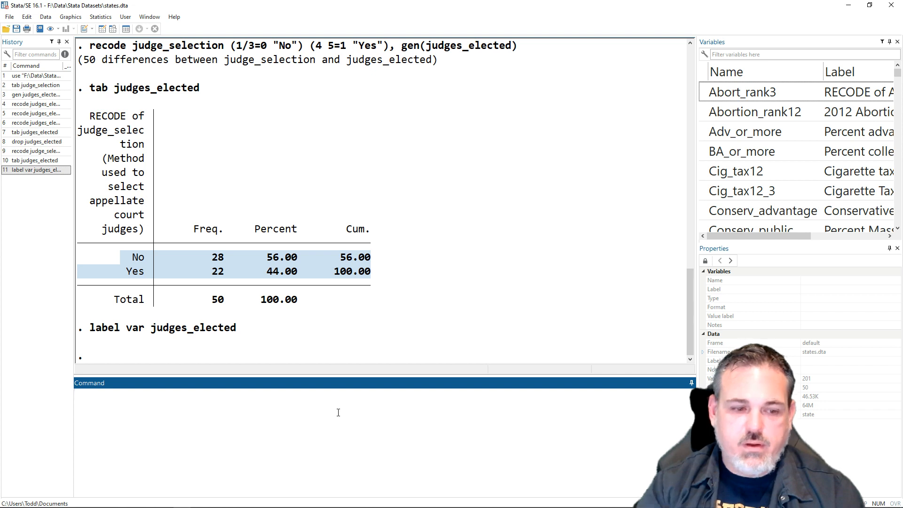
Reuse the previous label var command to label judges_elected "Does state elect appellate judges?"
key("Page_Up")
type("\"D")
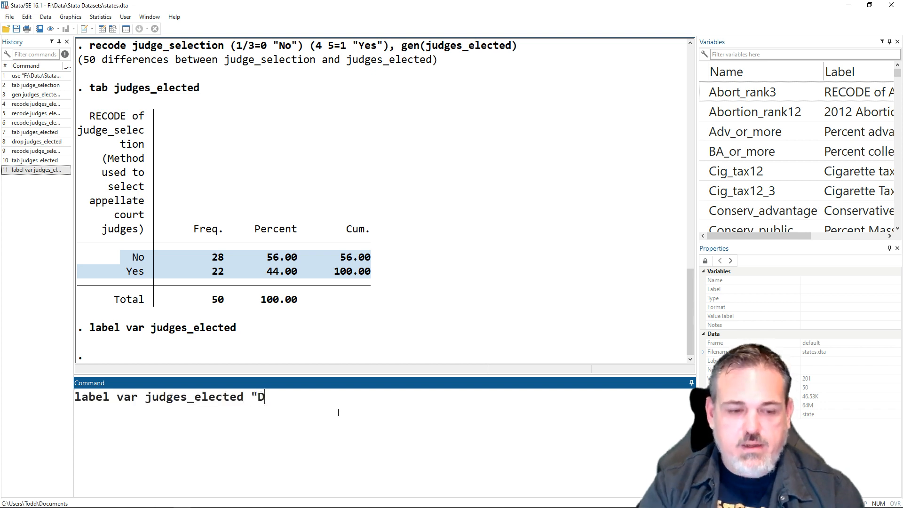
type("oes st")
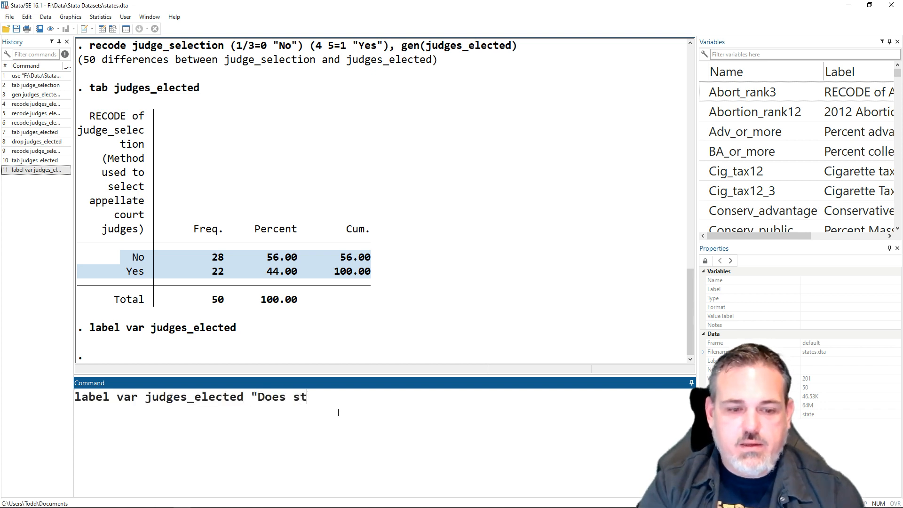
type("ate ele")
key("BackSpace")
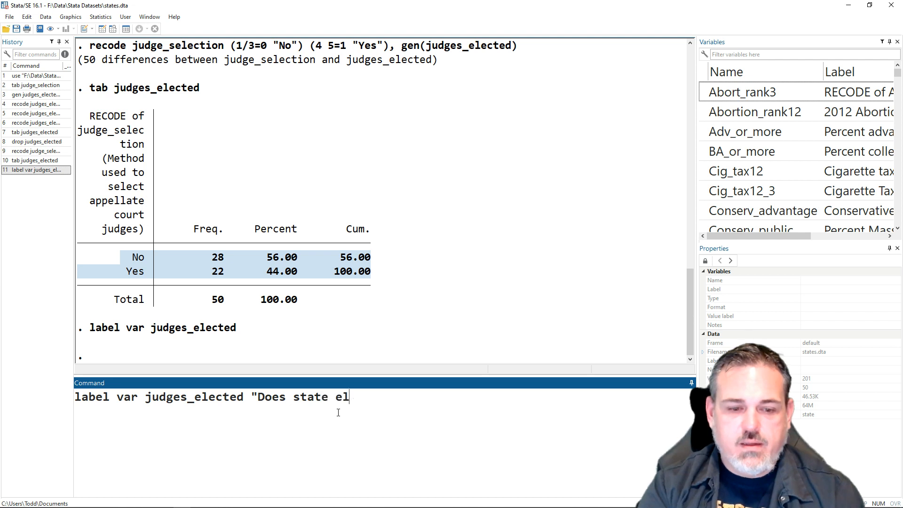
type("e")
type("ct ")
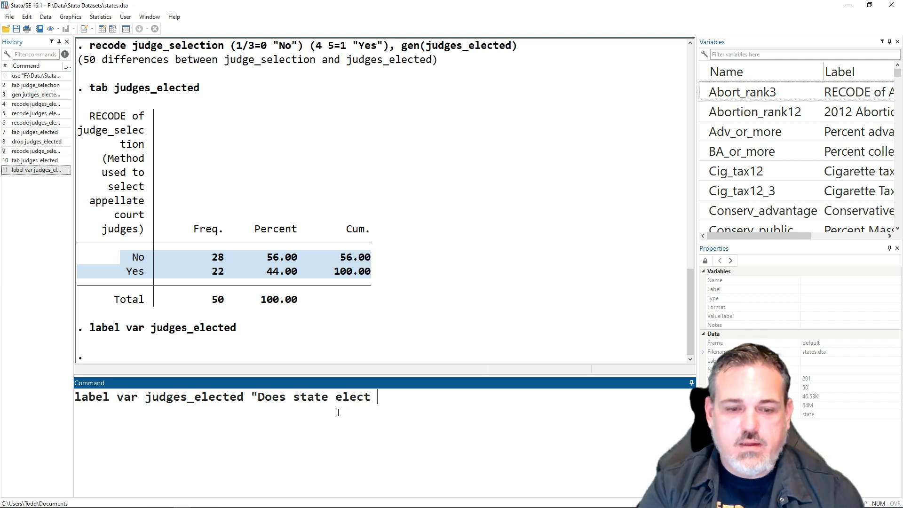
type("appellate ")
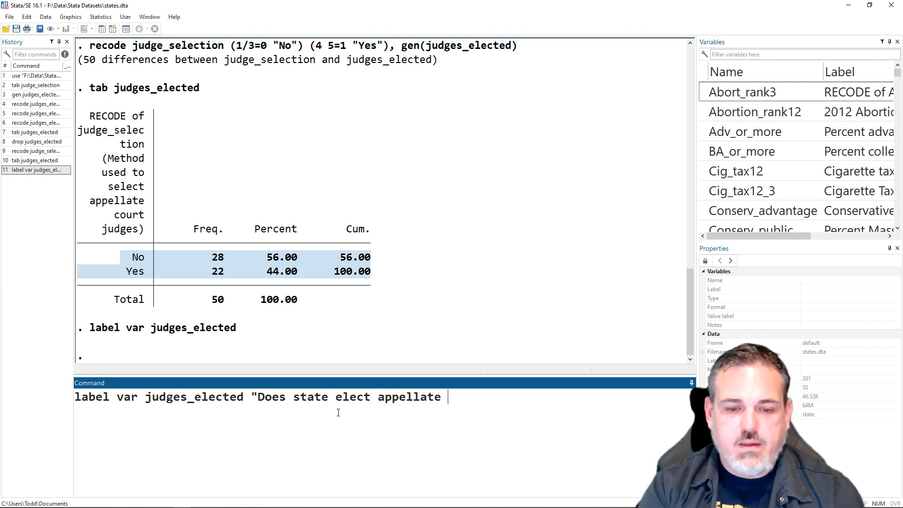
type("judges?\"")
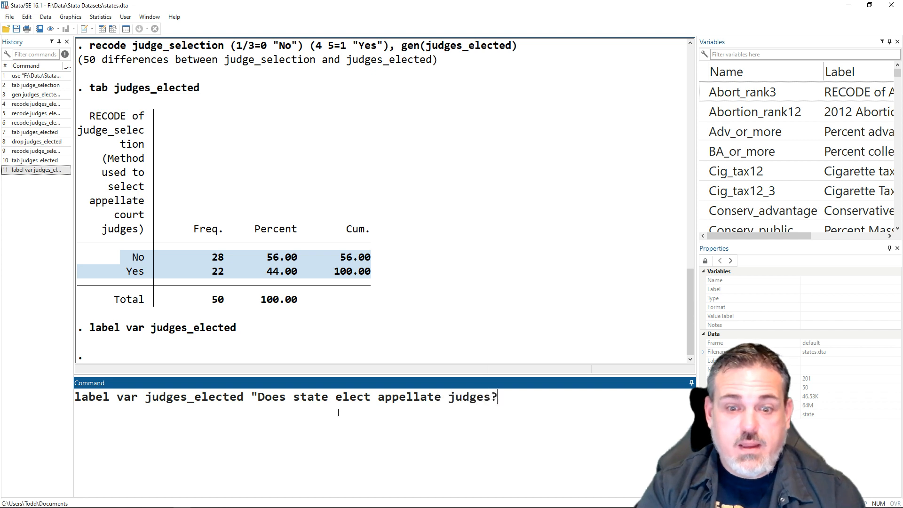
key("Return")
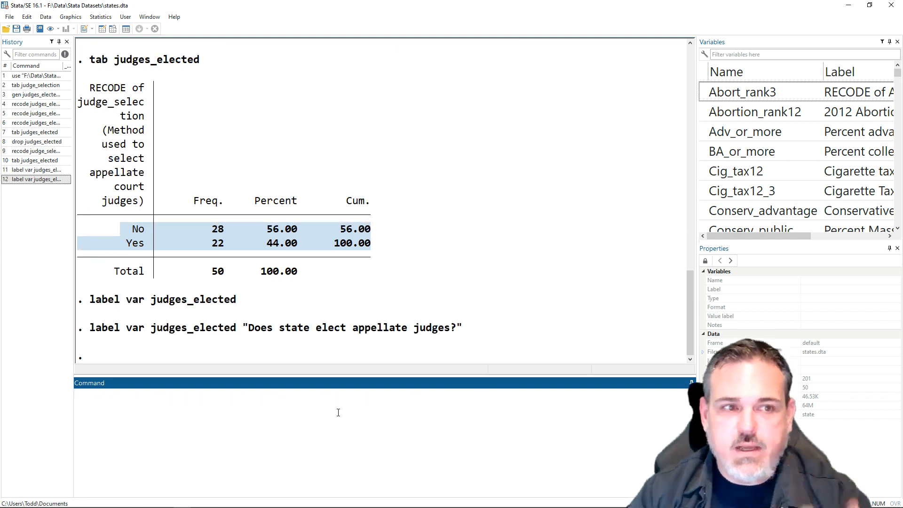
Tabulate judges_elected again to check its variable label, and save the dataset over the existing states.dta file
key("Page_Up")
key("Page_Up")
key("Page_Up")
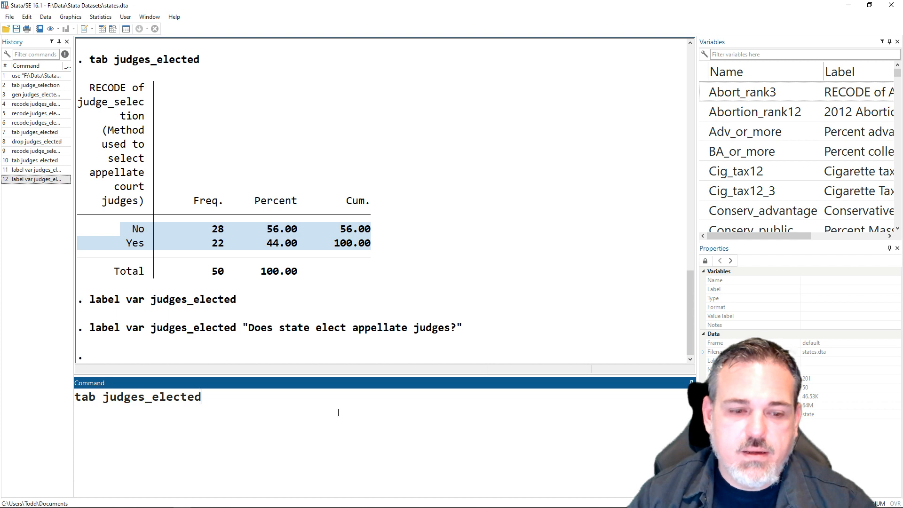
key("Return")
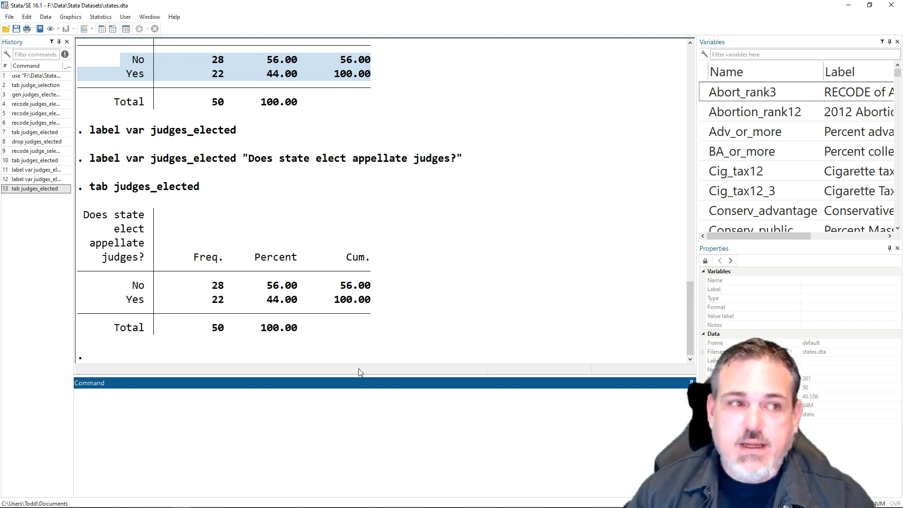
left_click(16, 29)
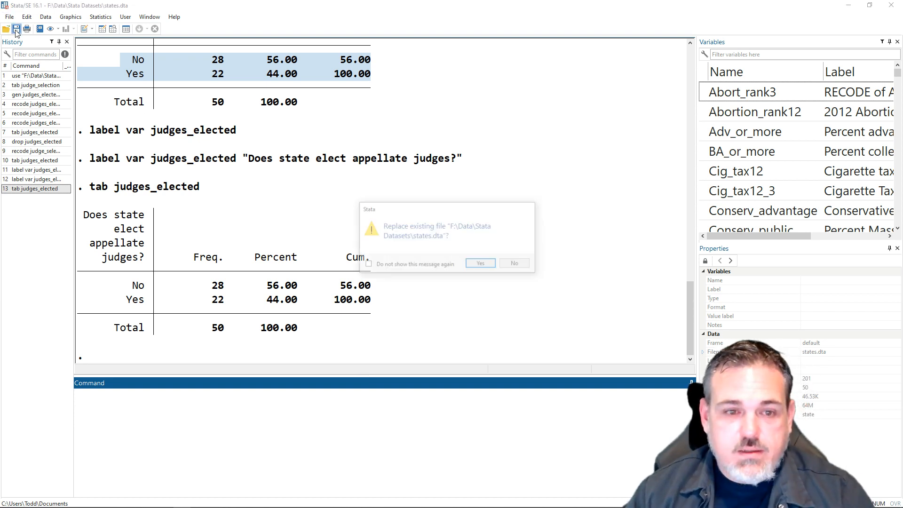
left_click(483, 264)
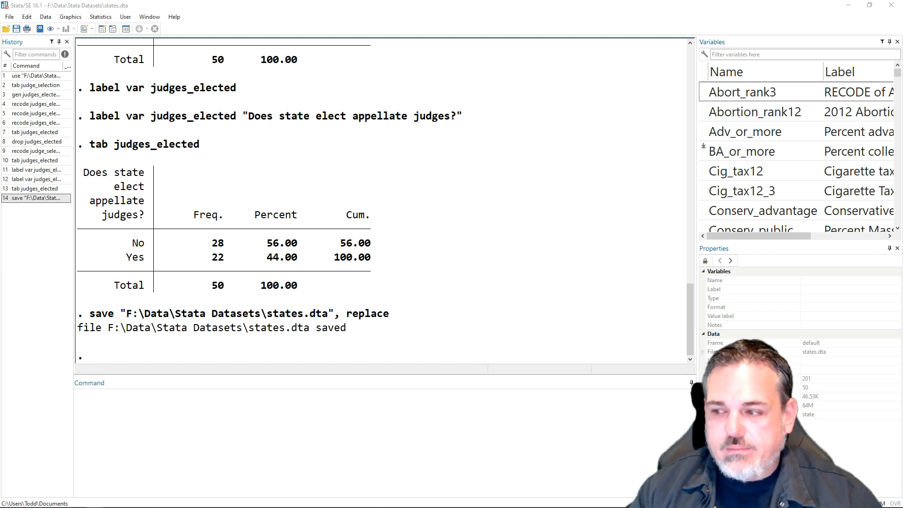
Tabulate judge_selection to review the original categories of the appellate judge selection method
left_click(233, 435)
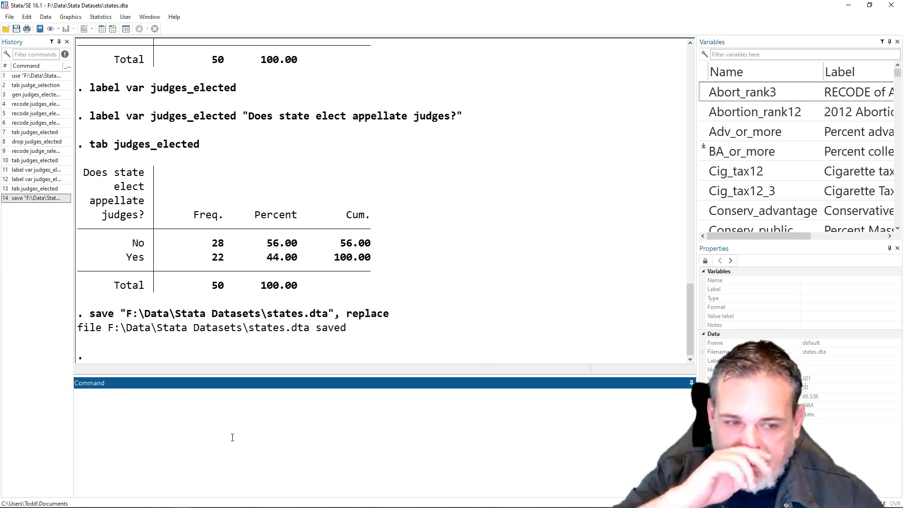
type("tab")
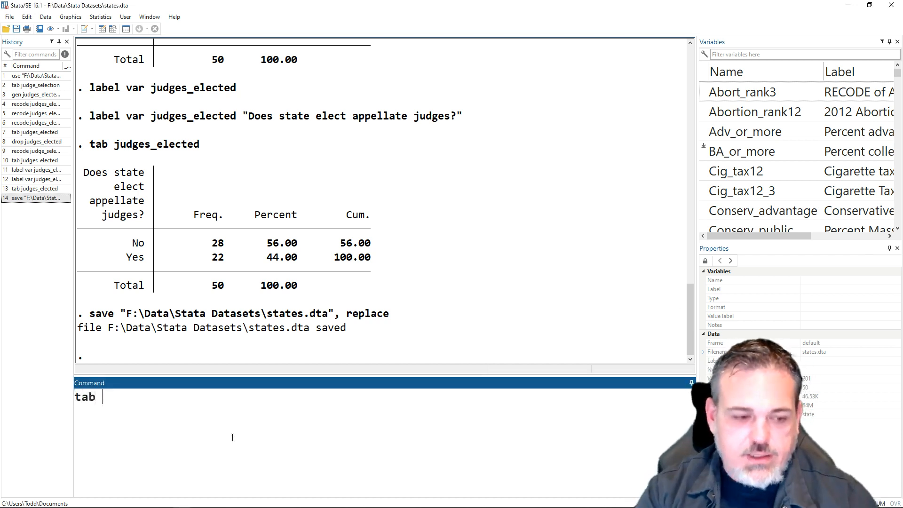
key("BackSpace")
type("judge")
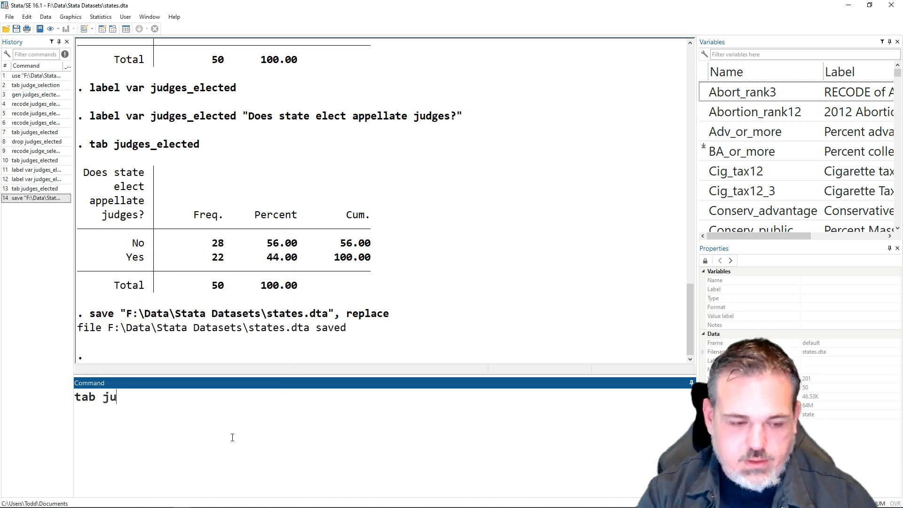
key("Down")
key("Return")
key("Return")
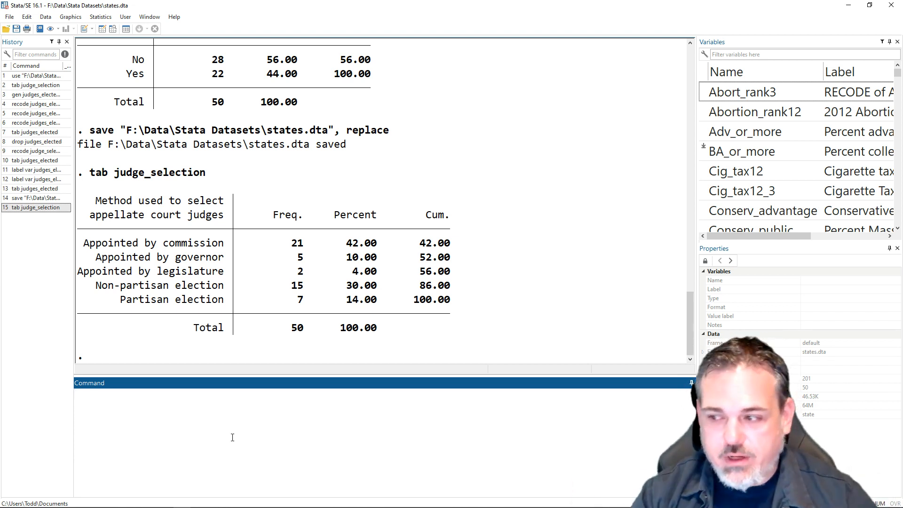
type("tabn")
key("BackSpace")
key("BackSpace")
key("BackSpace")
key("BackSpace")
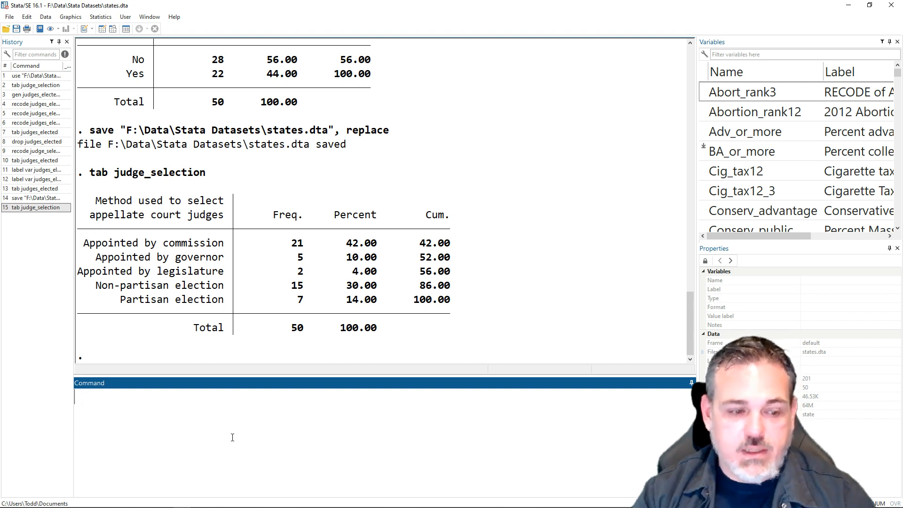
Tabulate judge_selection with the gen option to create indicator variables using the stem judge_selection_method
key("Page_Up")
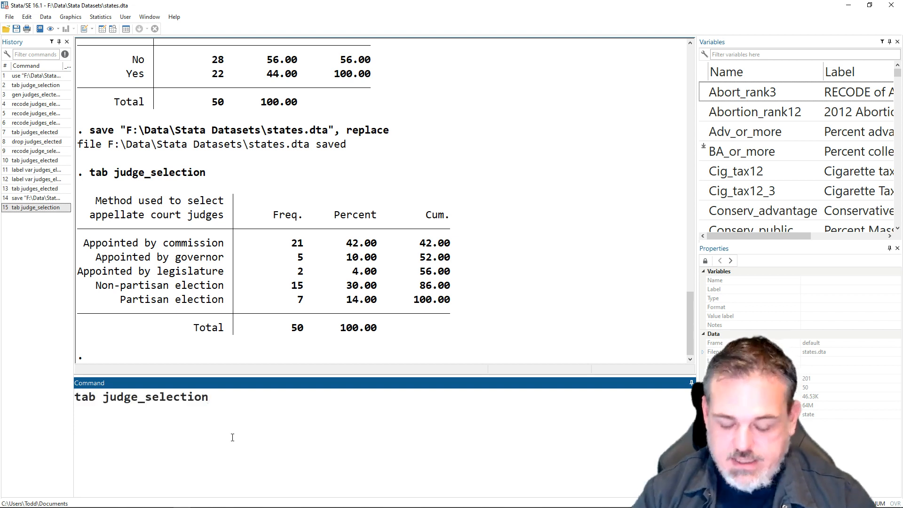
type(", genm")
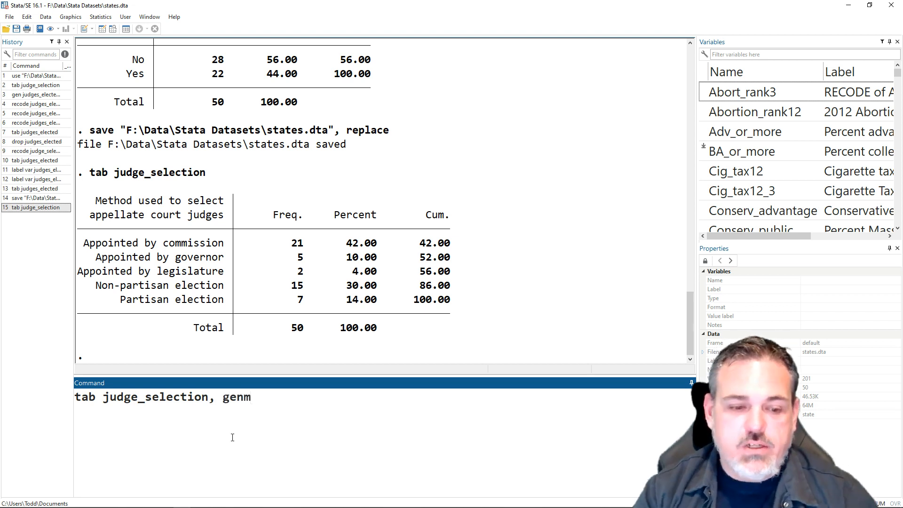
key("BackSpace")
type("()")
key("BackSpace")
type("judge_selection_method)")
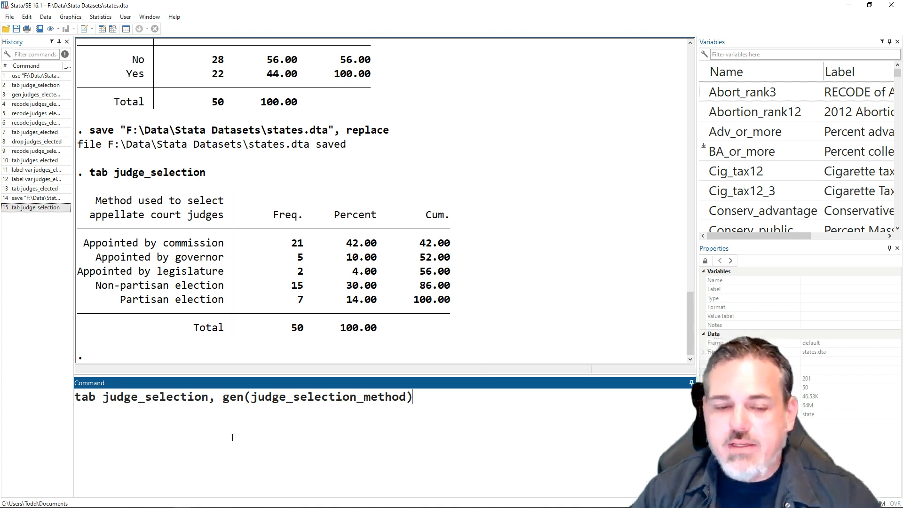
key("Return")
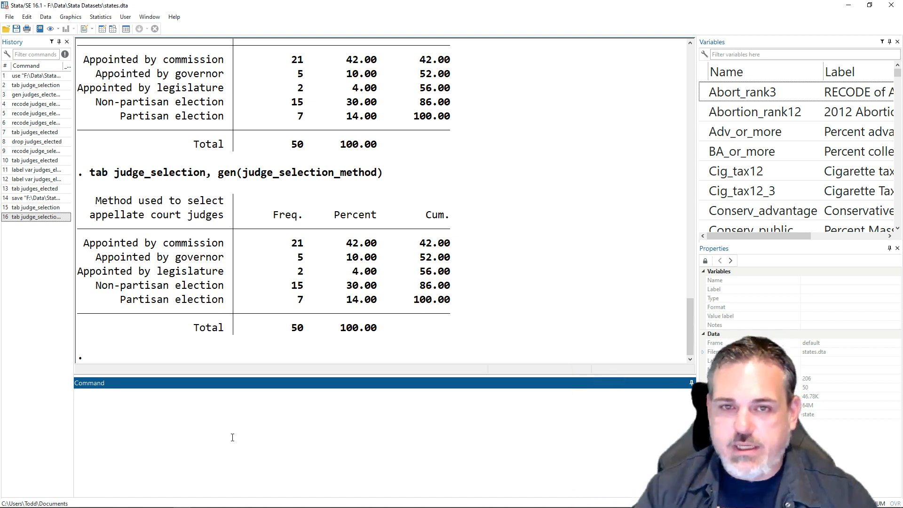
Tabulate judge_selection_method1 to examine the first of the generated indicator variables
type("tab judge")
key("Down")
key("Down")
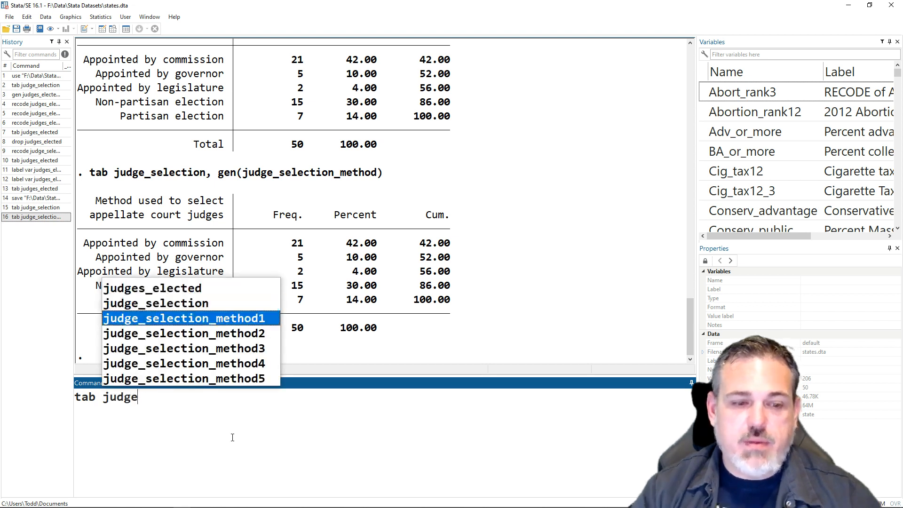
key("Down")
key("Down")
key("Down")
key("Down")
key("Up")
key("Up")
key("Up")
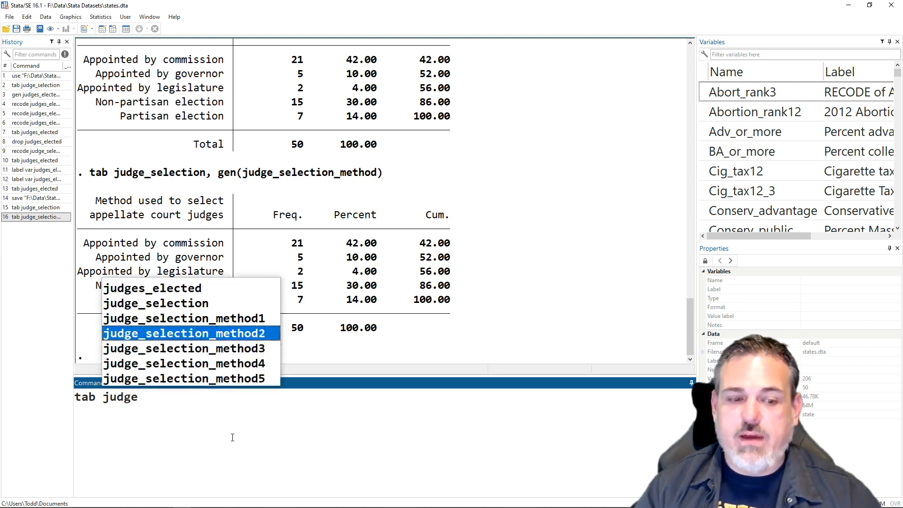
key("Up")
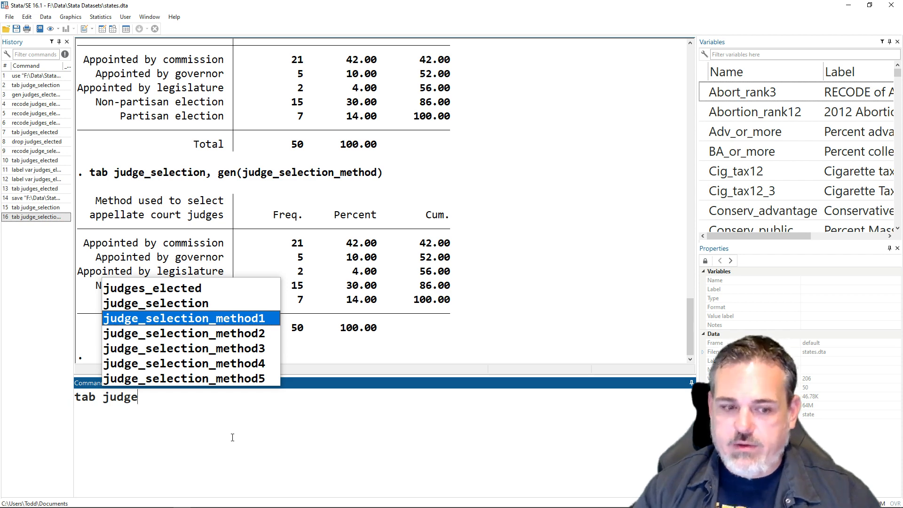
key("Return")
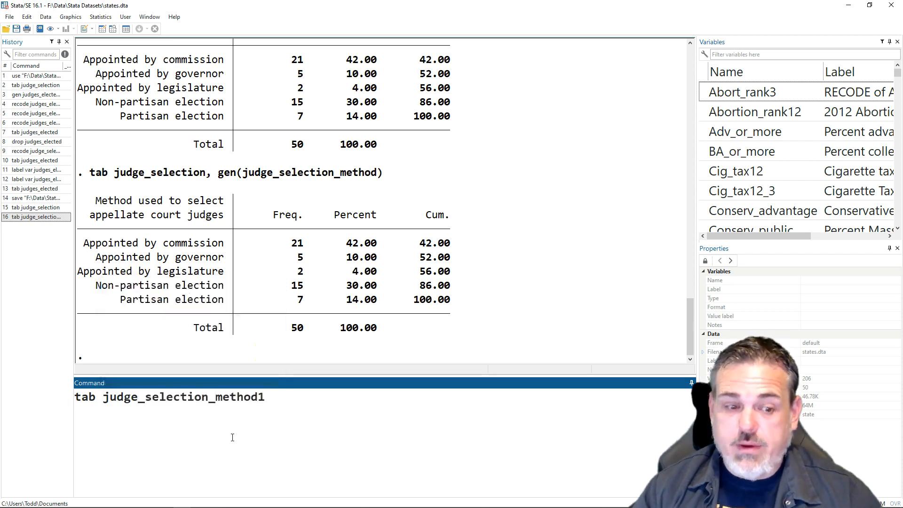
key("Return")
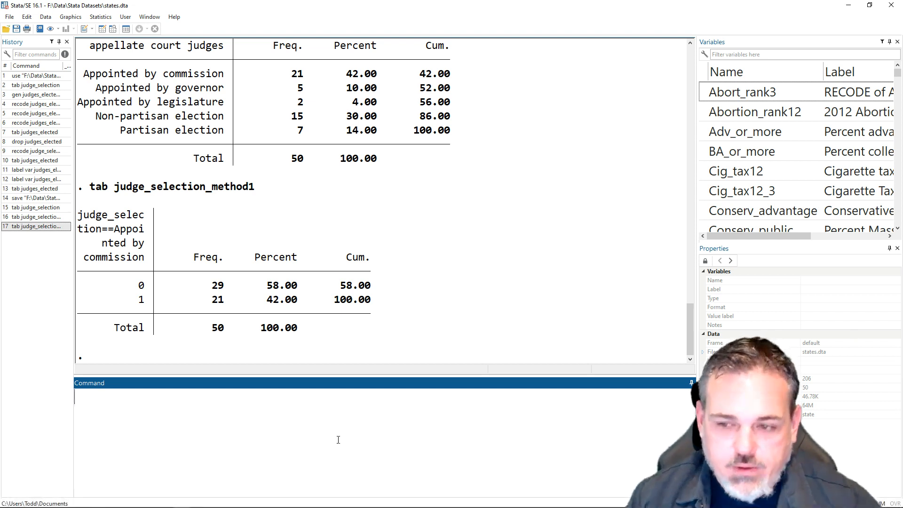
type("drop")
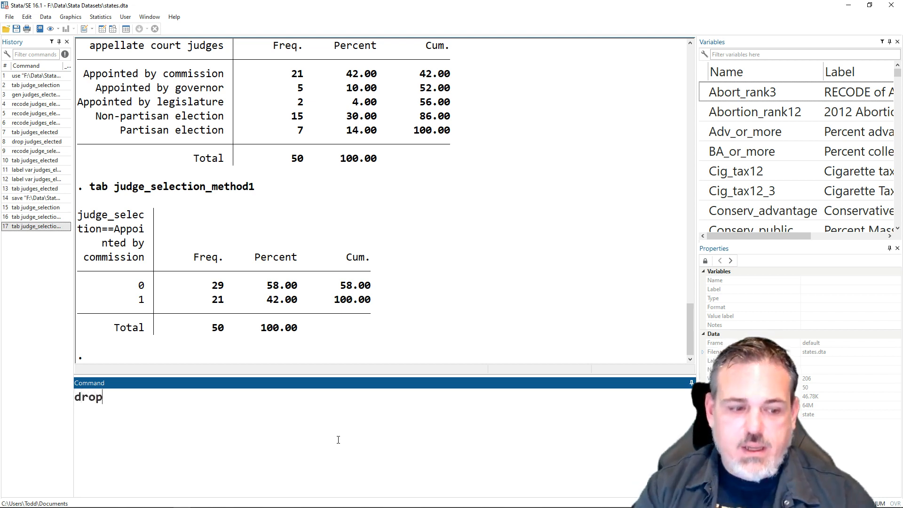
key("BackSpace")
key("BackSpace")
key("BackSpace")
key("BackSpace")
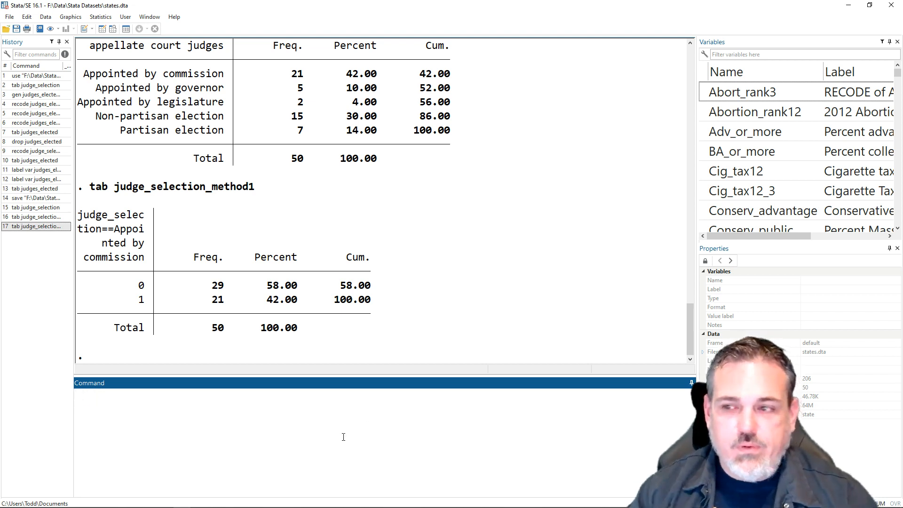
Drop judge_selection_method2, judge_selection_method3, judge_selection_method4 and judge_selection_method5, and save the dataset over the existing states.dta file
type("drop")
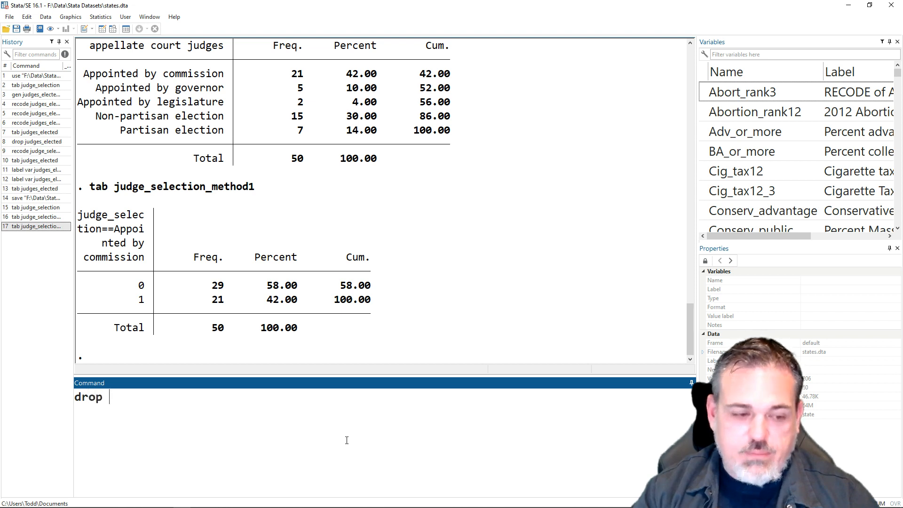
left_click_drag(898, 75, 897, 219)
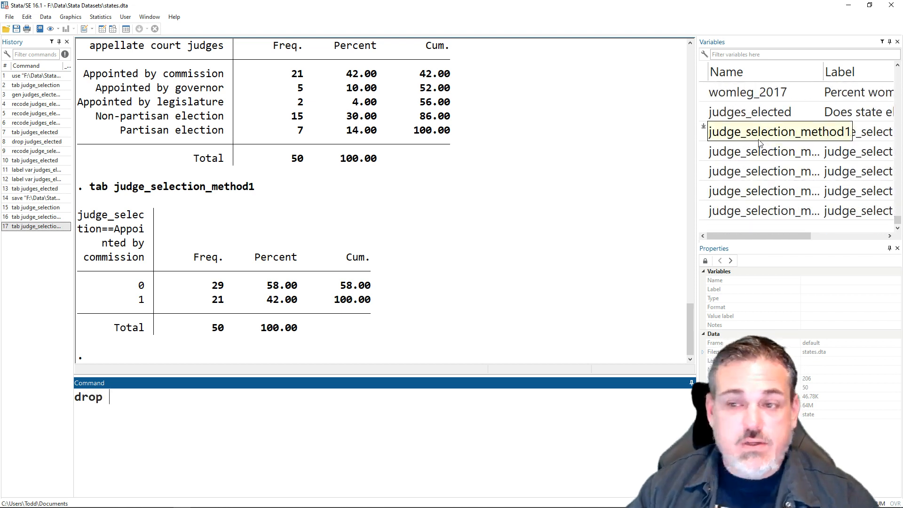
double_click(748, 151)
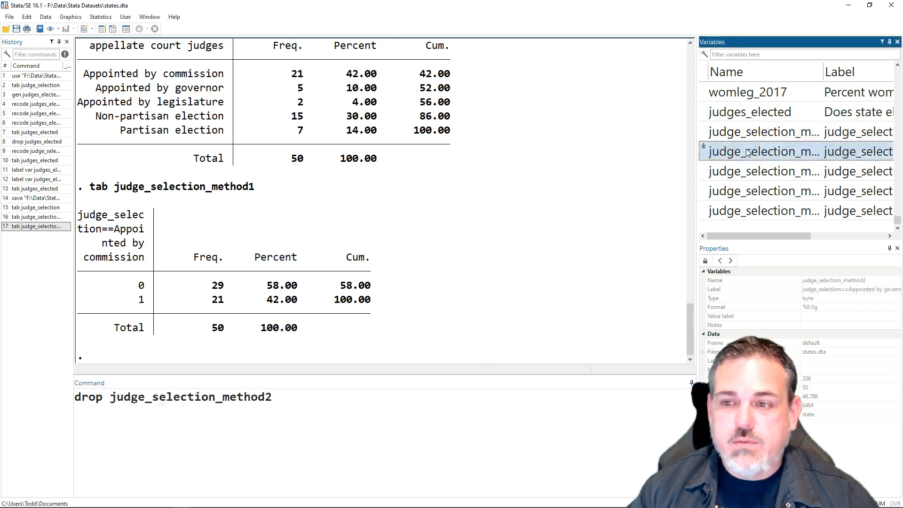
left_click(747, 172)
double_click(748, 172)
left_click(745, 196)
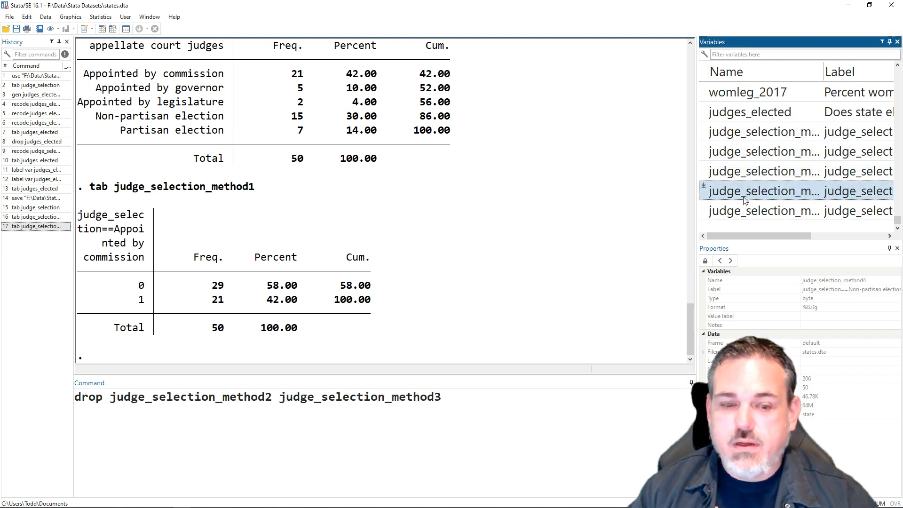
double_click(745, 195)
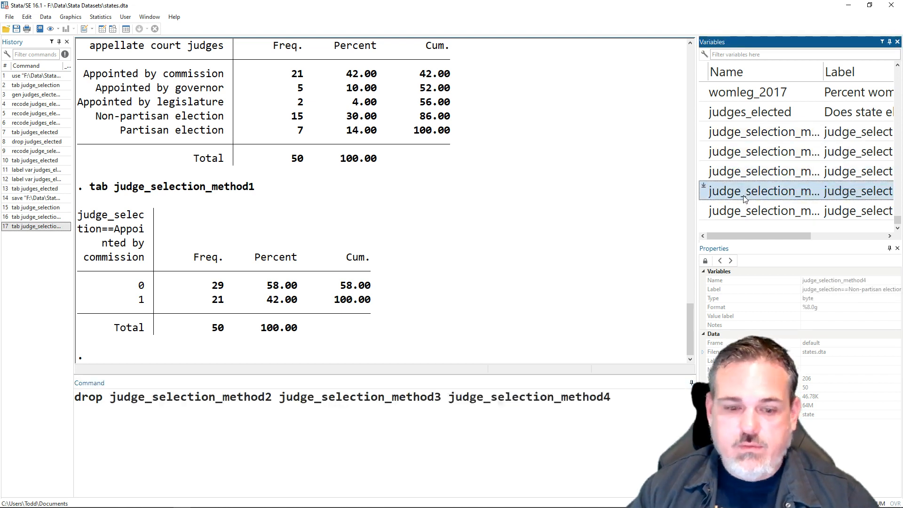
double_click(742, 212)
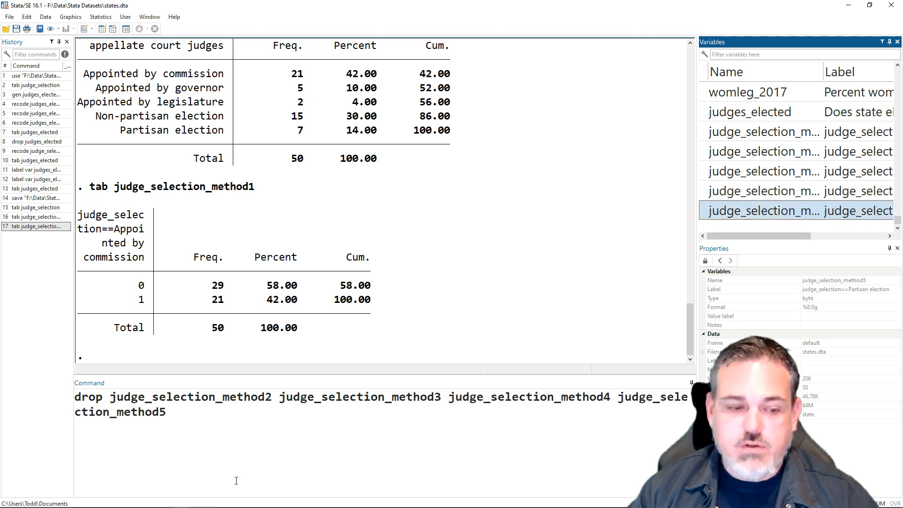
left_click(206, 417)
key("Return")
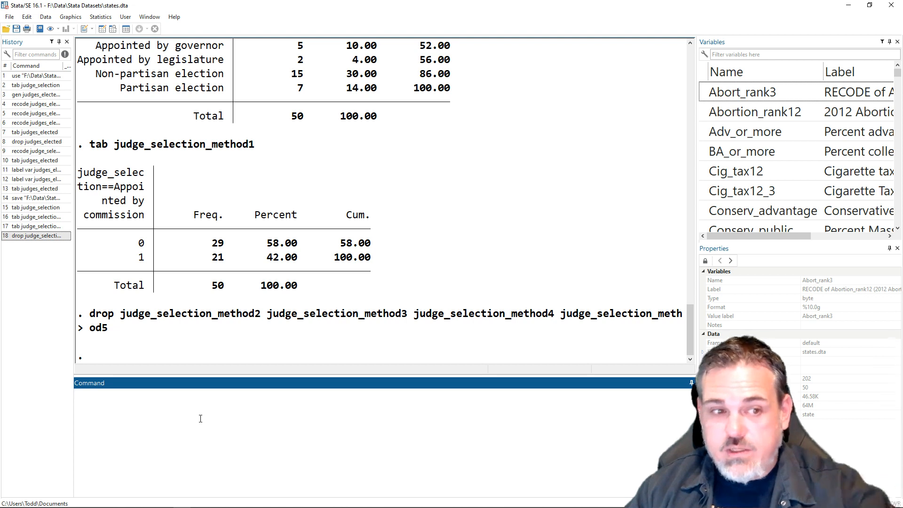
left_click(16, 29)
left_click(481, 264)
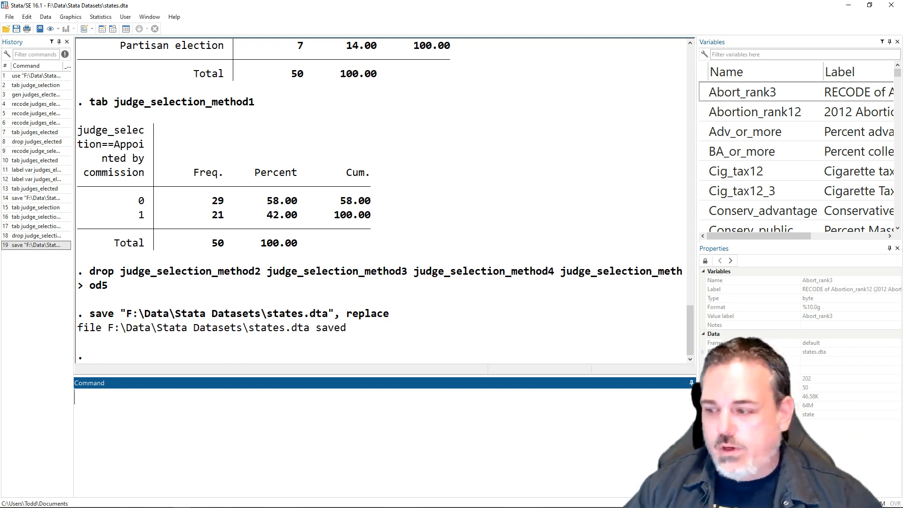
Reuse the earlier command to tabulate judge_selection_method1 again and check its values
key("alt+Tab")
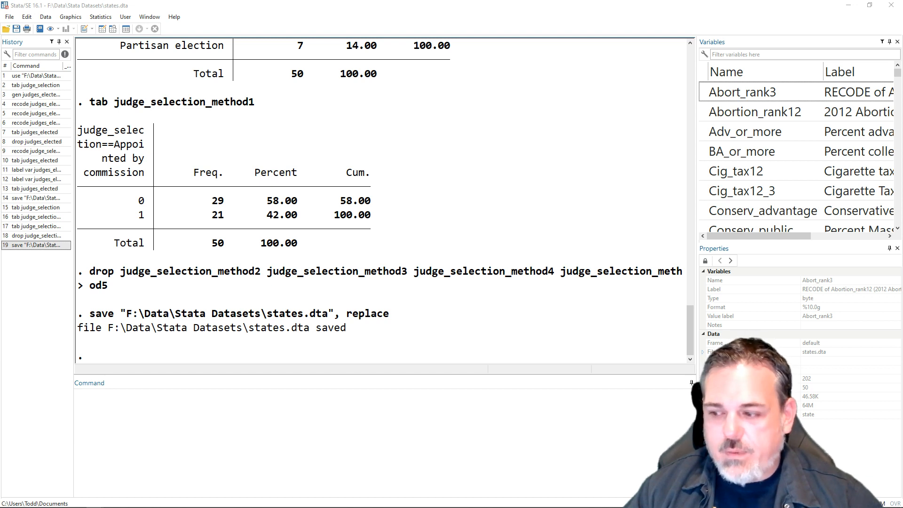
left_click(249, 426)
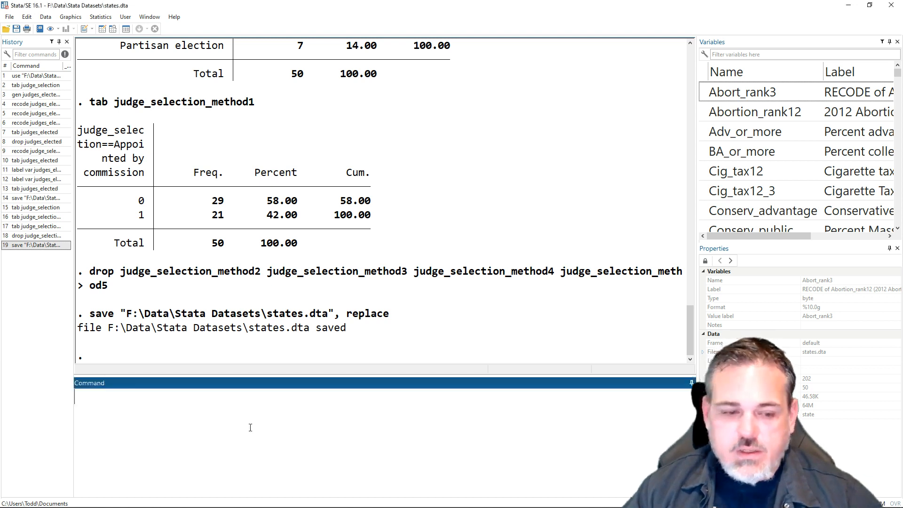
key("Page_Up")
key("Page_Up")
key("Page_Up")
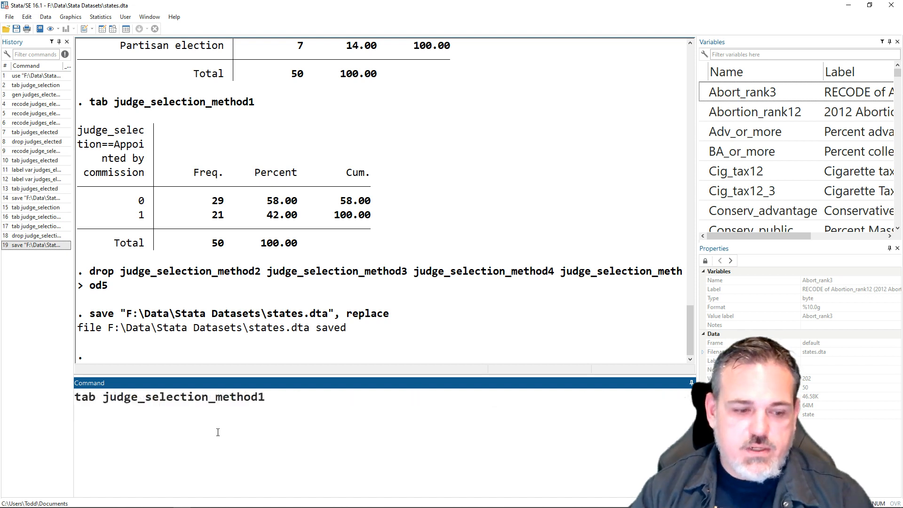
key("Return")
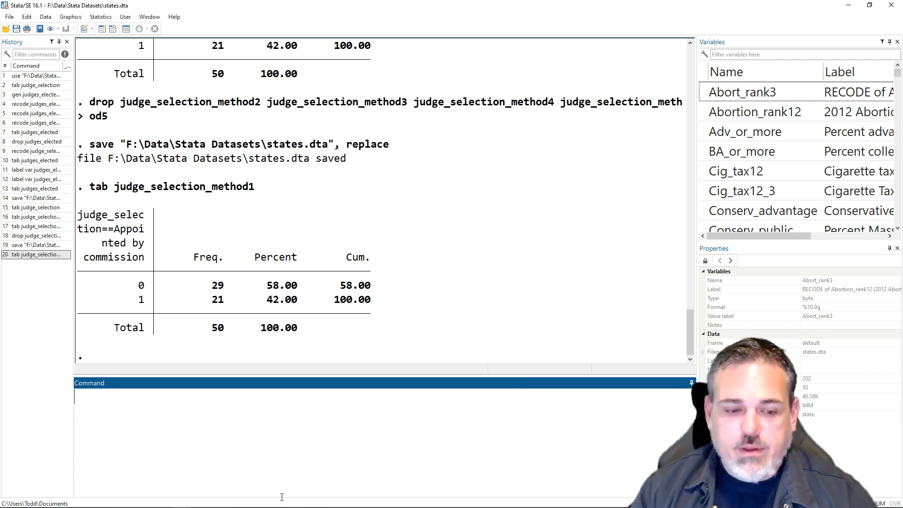
Run label define for a value label judge_code with 0 as "No", leaving the text for 1 incomplete
type("label d")
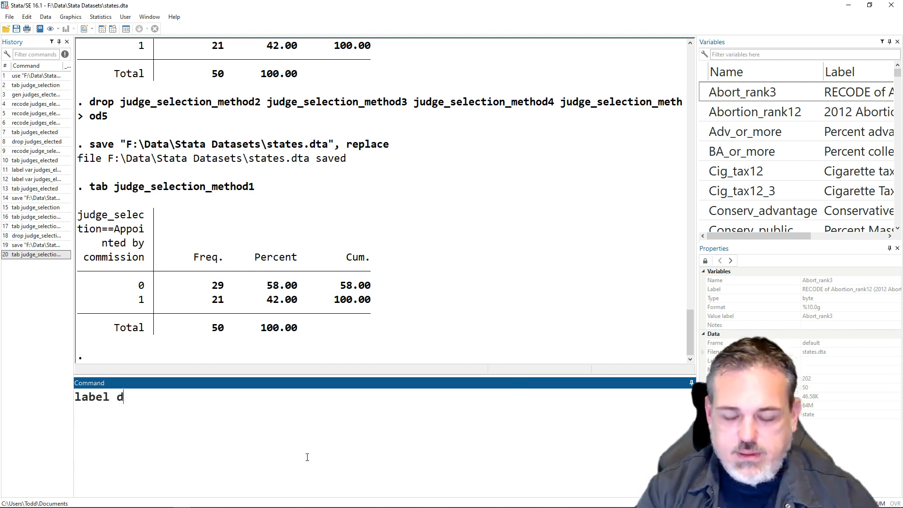
type("efgine")
key("BackSpace")
key("BackSpace")
key("BackSpace")
key("BackSpace")
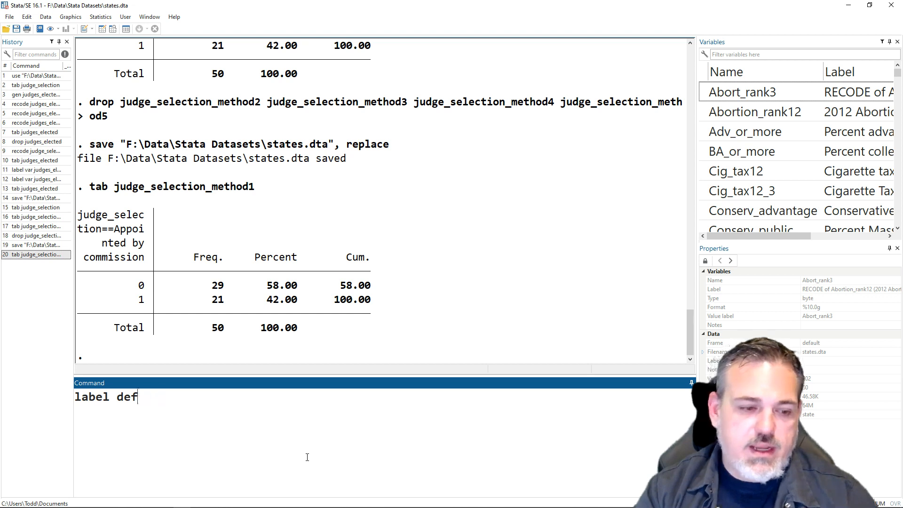
type("ine")
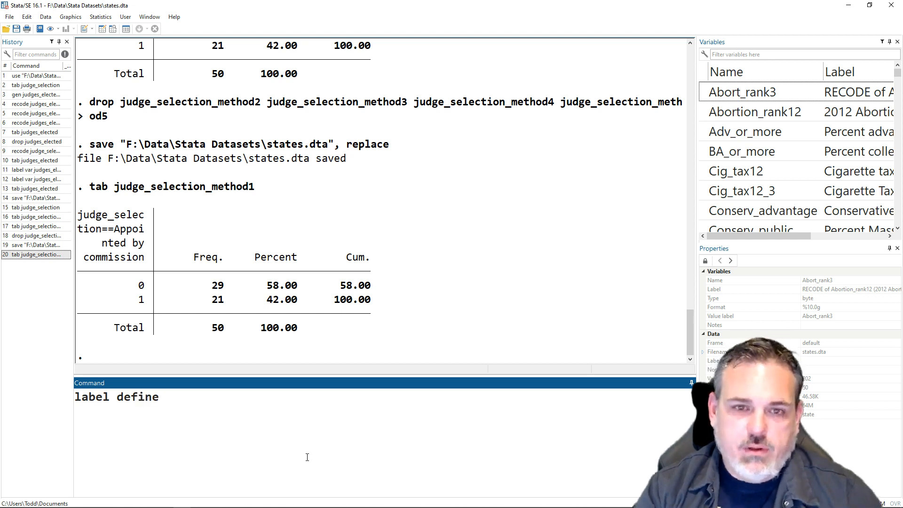
type(" judge_code")
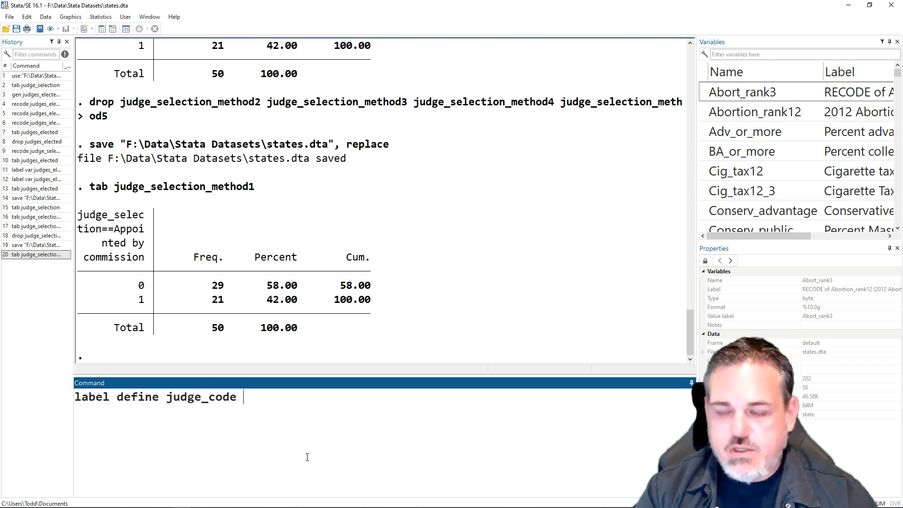
type(" 0 \"No\" 1 \"")
key("Return")
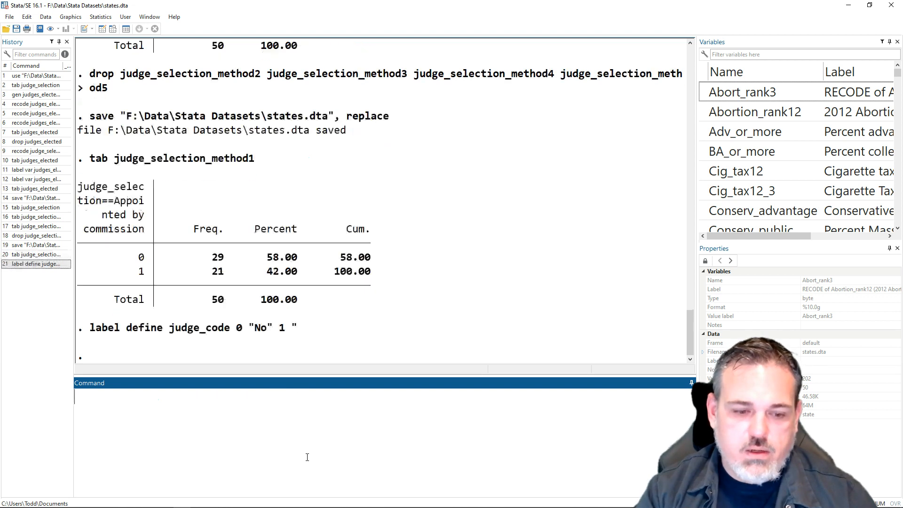
Try to define judge_code again with 0 as "No" and 1 as "Yes", reusing the previous command
key("Page_Up")
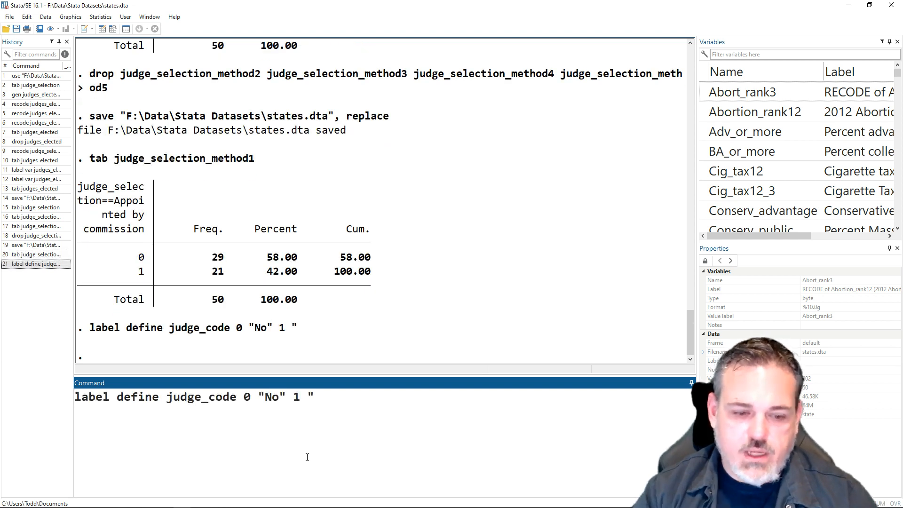
type("ye")
key("BackSpace")
key("BackSpace")
type("Yes\"")
key("Return")
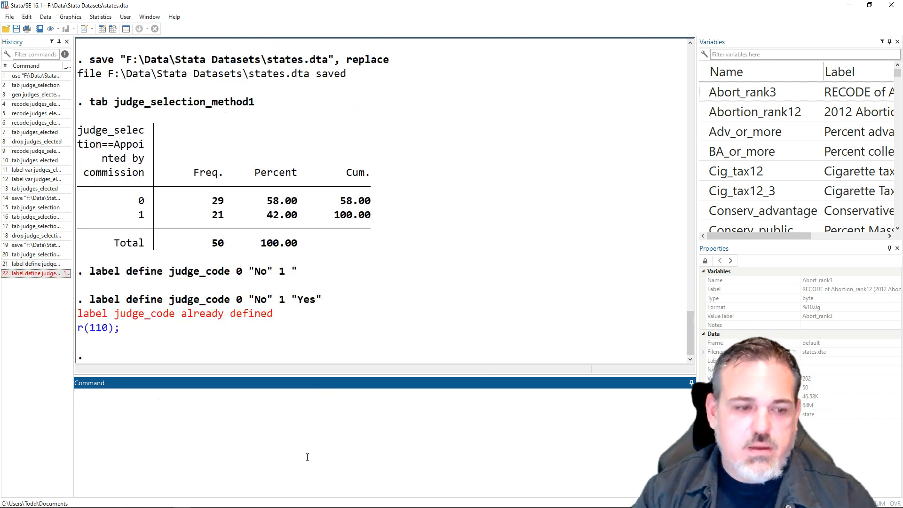
Rework the previous command to define a value label named judge_code1 with 0 as "No" and 1 as "Yes"
key("Page_Up")
key("Left")
key("Left")
key("Left")
key("Left")
key("Left")
key("Left")
key("Left")
key("Left")
key("Left")
key("Left")
key("Left")
key("Left")
key("Left")
key("Left")
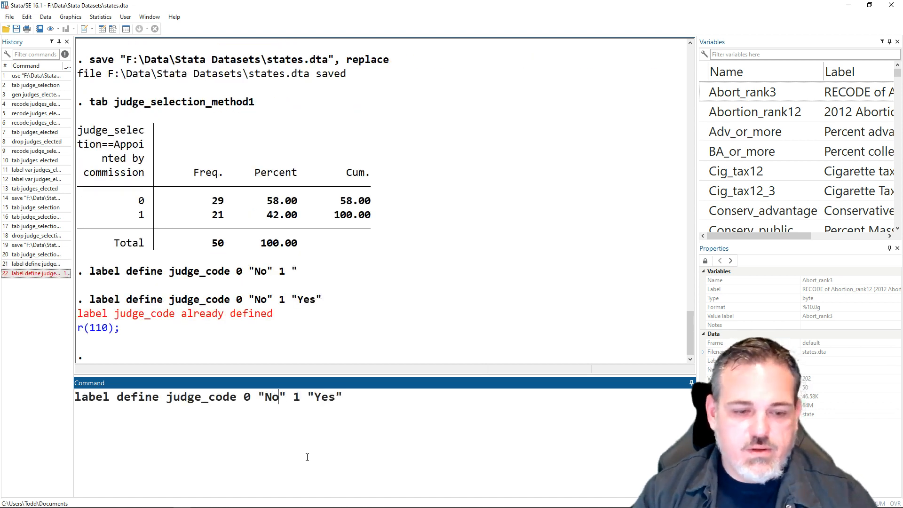
type("1")
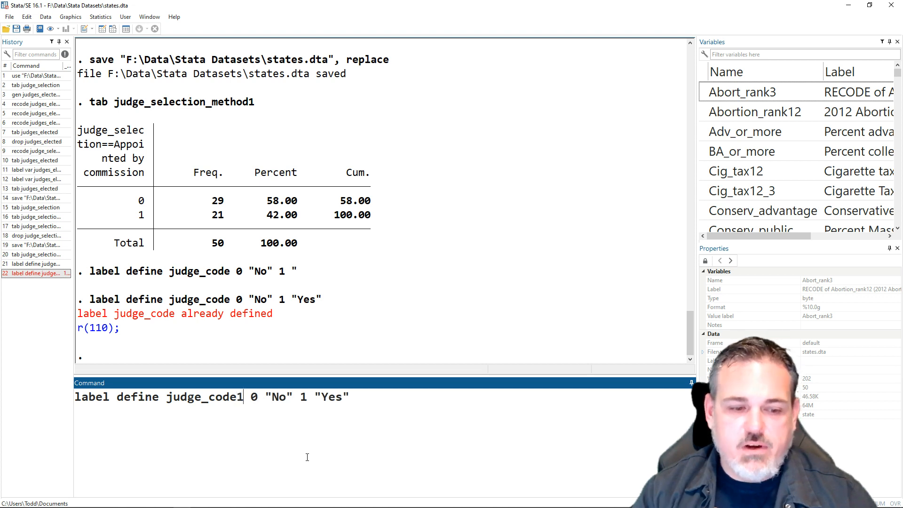
key("Return")
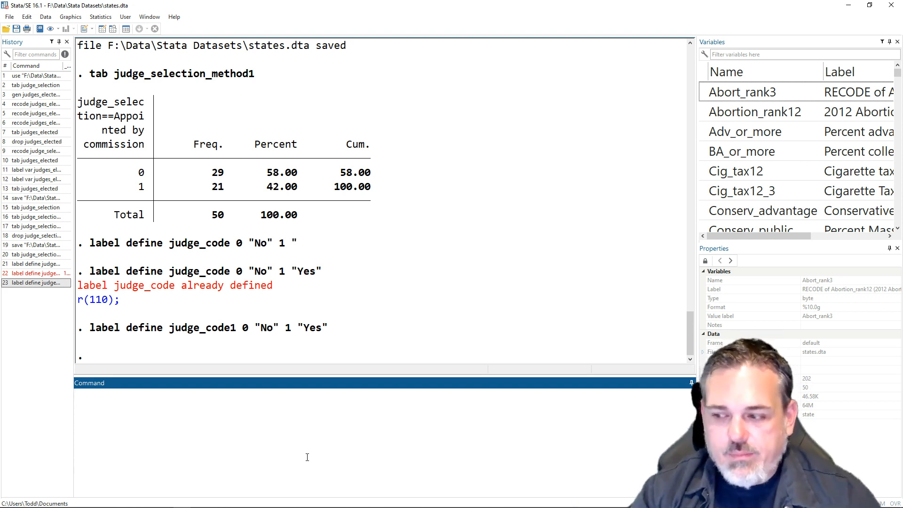
Assign the value label judge_code1 to the variable judge_selection_method1 with label values
type("label values judge")
key("Down")
key("Down")
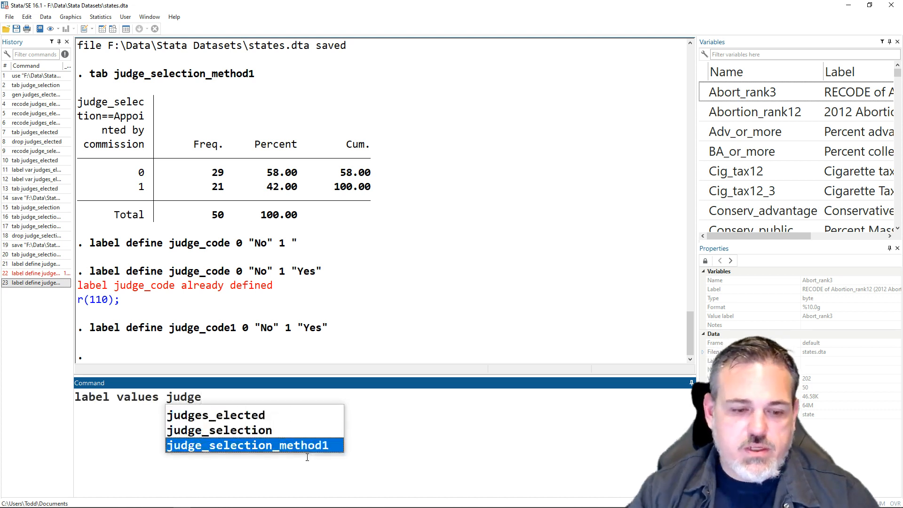
key("Return")
type("judgec")
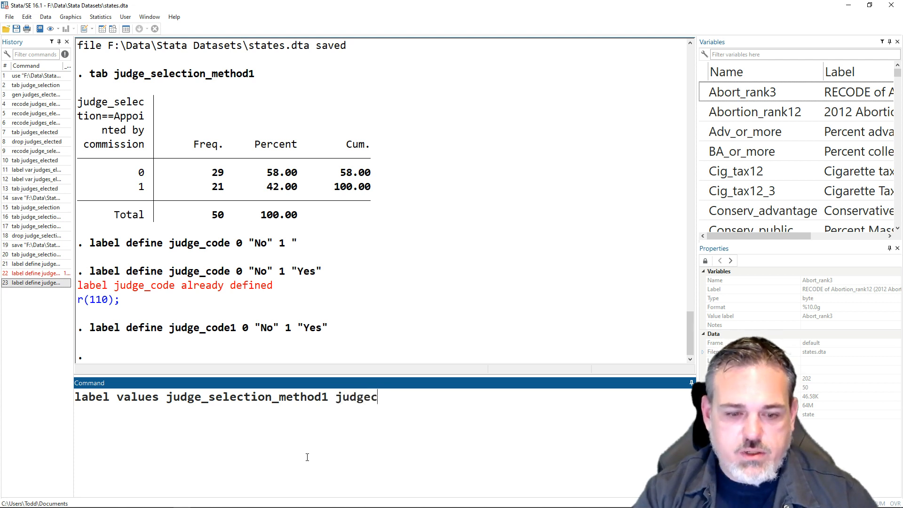
key("BackSpace")
type("_code1")
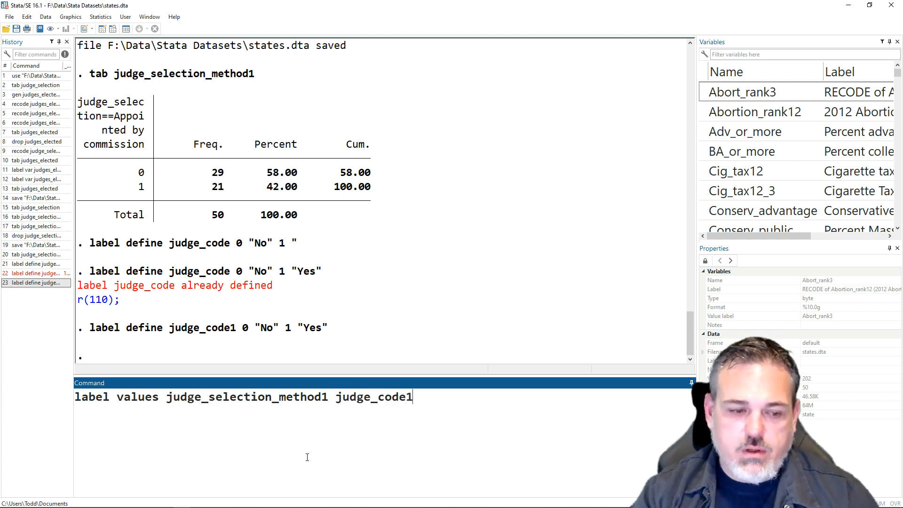
key("Return")
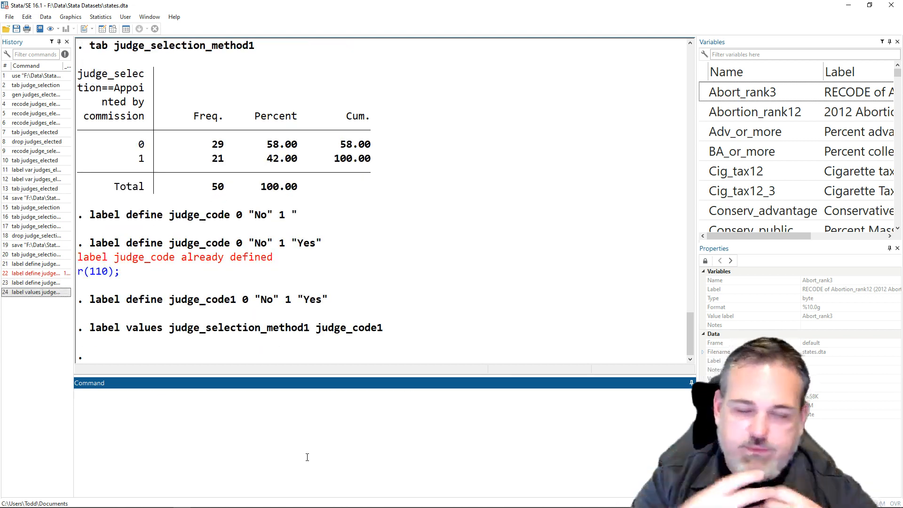
Reuse the earlier tab command to tabulate judge_selection_method1 and check its value labels
key("Page_Up")
key("Page_Up")
key("Page_Up")
key("Page_Up")
key("Page_Up")
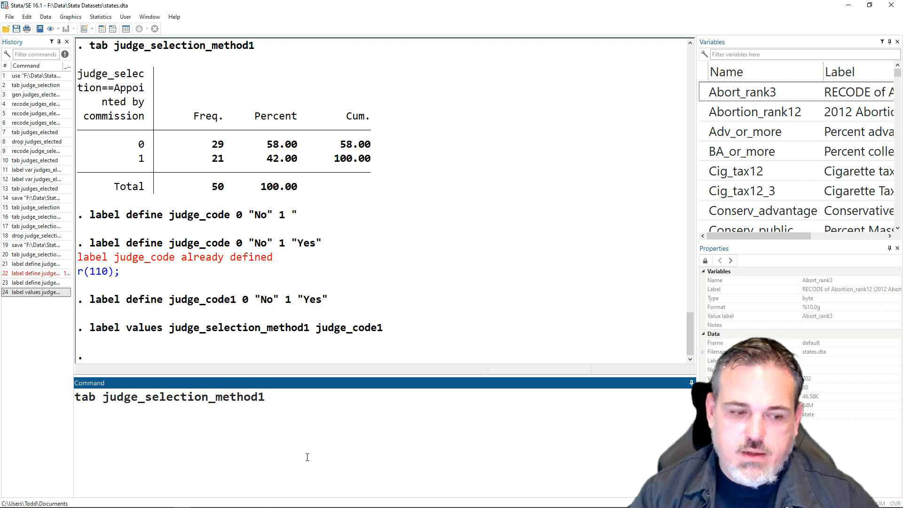
key("Return")
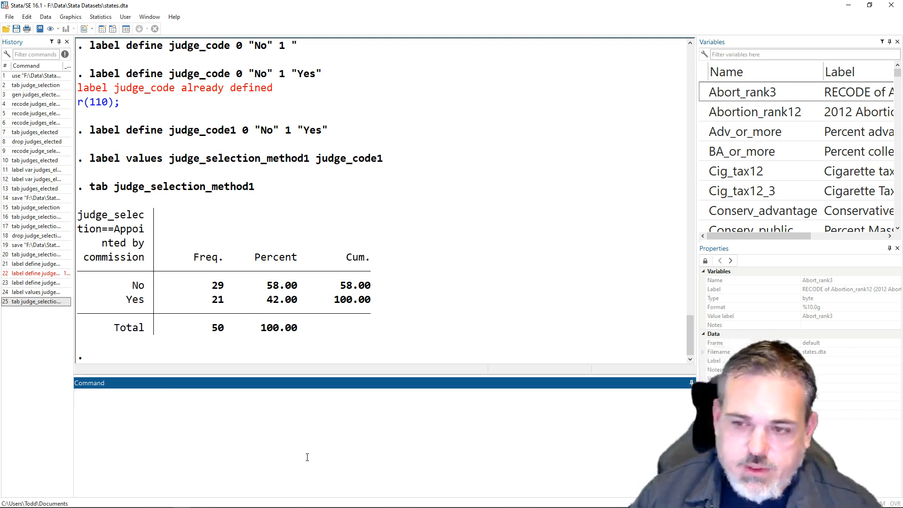
Save the dataset over the existing states.dta and open nes.dta from the Stata Datasets folder
left_click(16, 29)
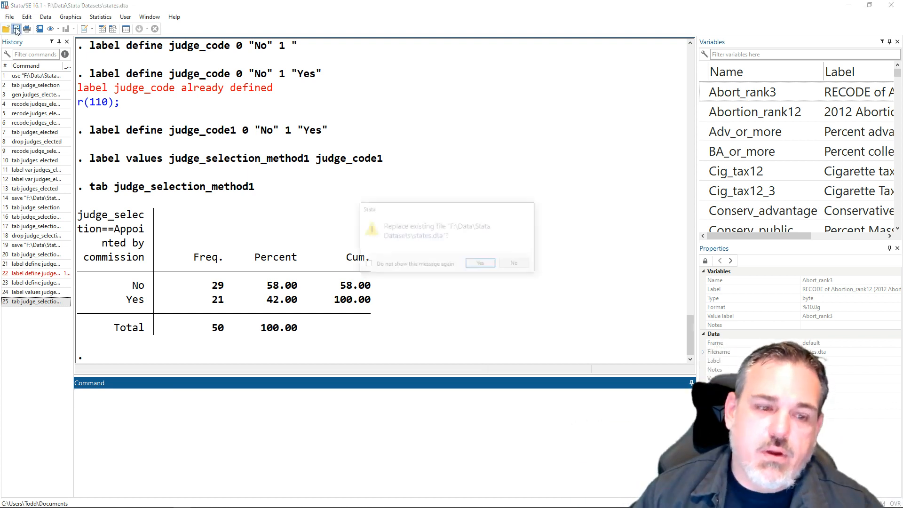
left_click(490, 264)
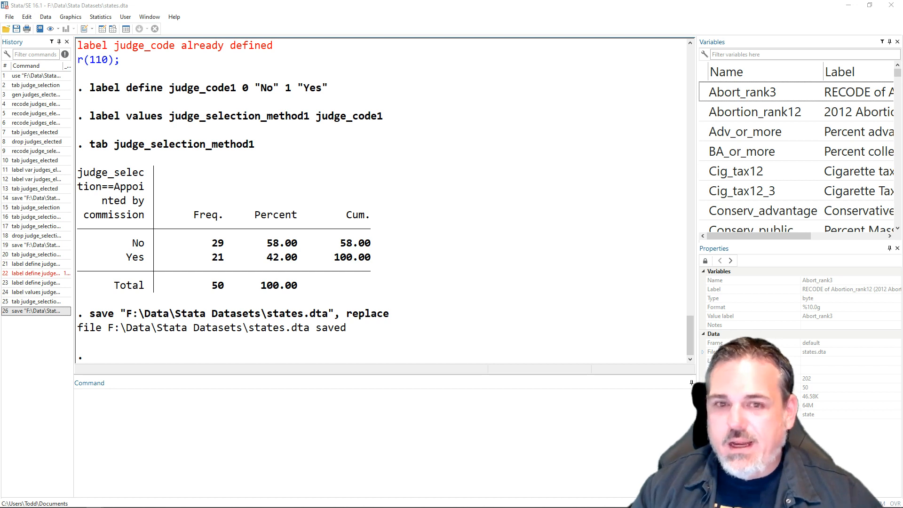
key("alt+Tab")
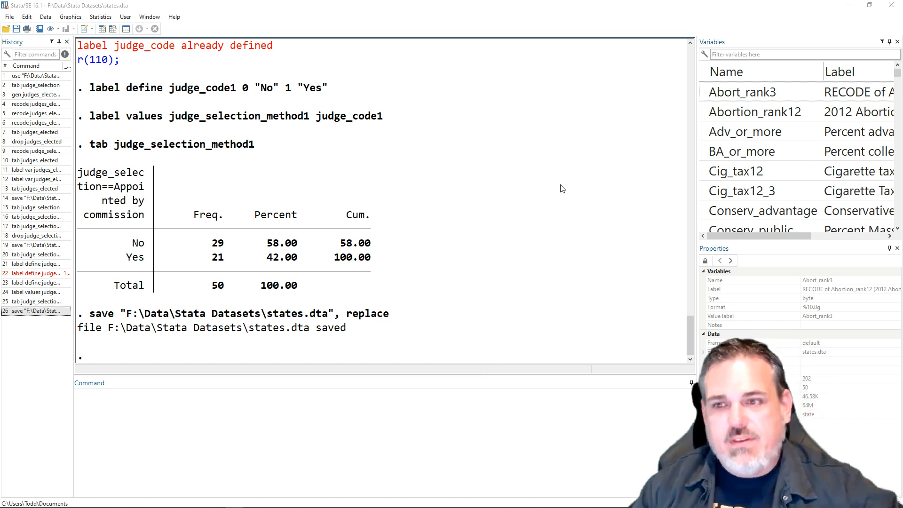
left_click(9, 18)
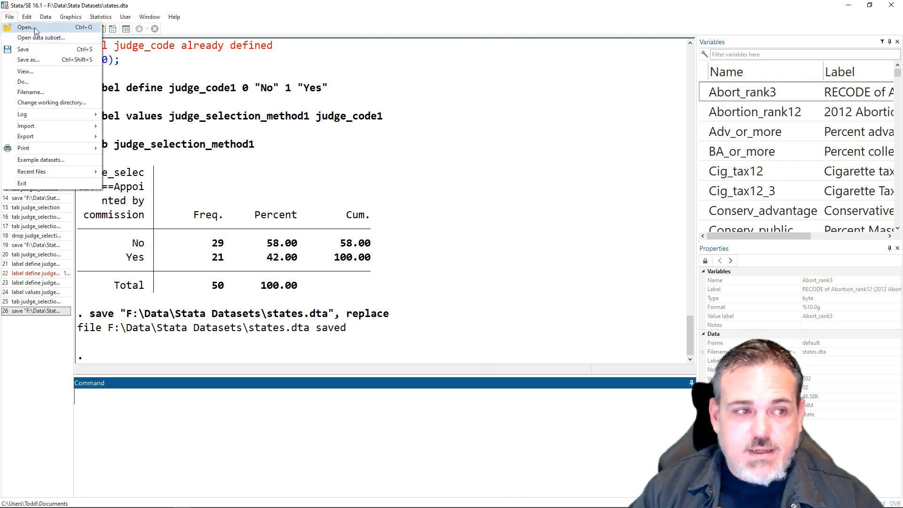
left_click(27, 28)
left_click(403, 214)
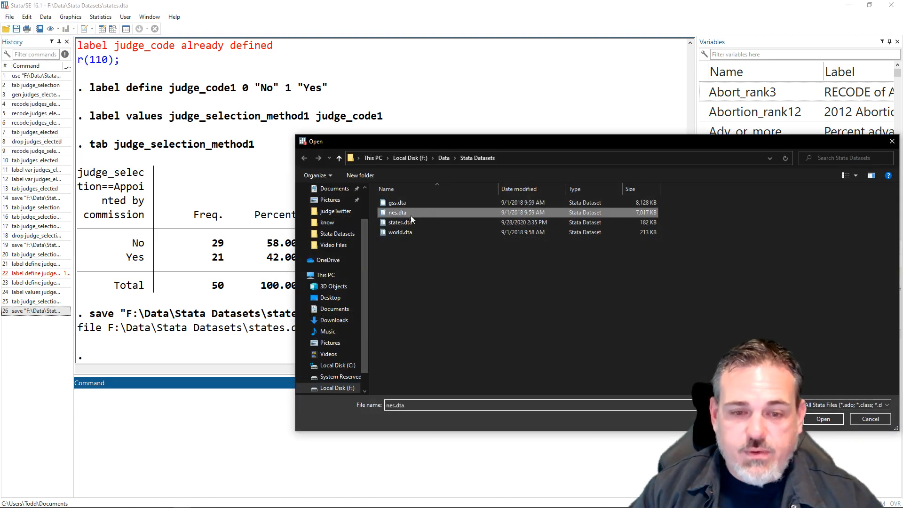
left_click(820, 418)
Summarize the variable ft_Police without weights
type("sum ft_P")
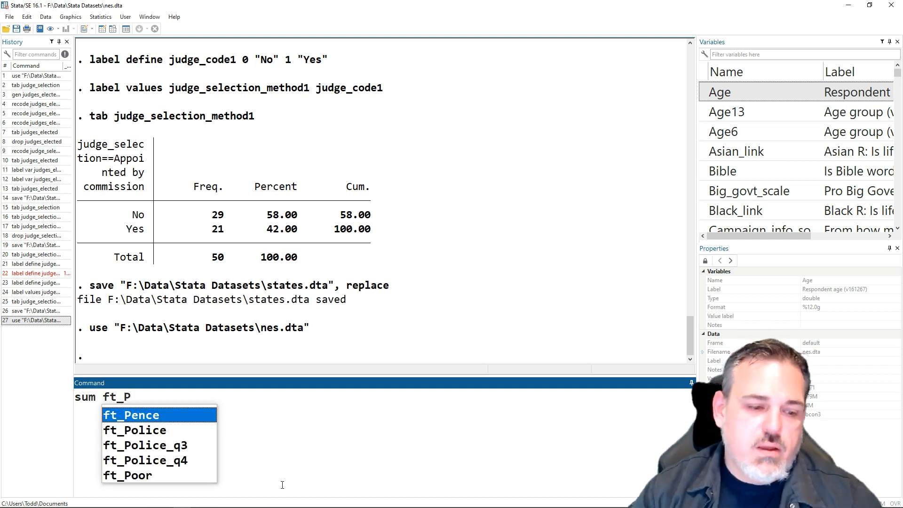
key("Down")
key("Return")
key("Return")
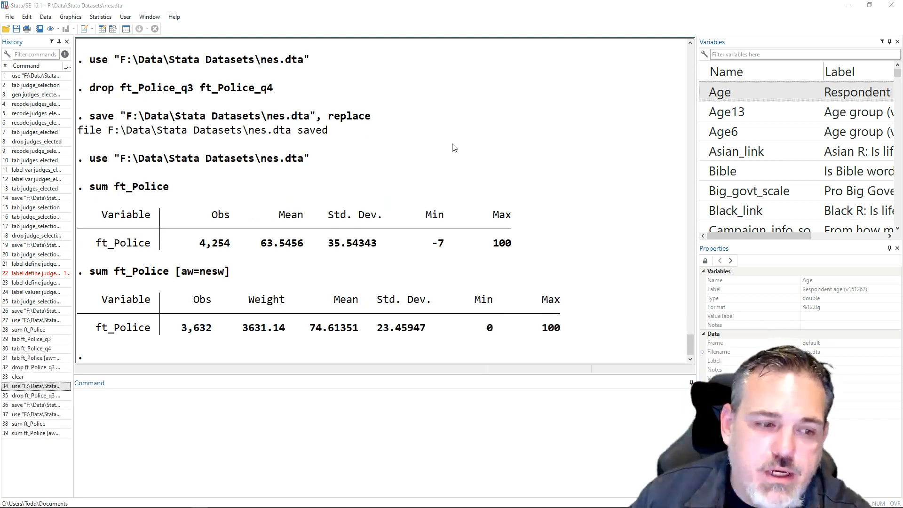
Try to create ft_Police_q3 from ft_Police using xtile weighted by [aw=nesw], with nquantiles(3) and no comma before the option
left_click(371, 416)
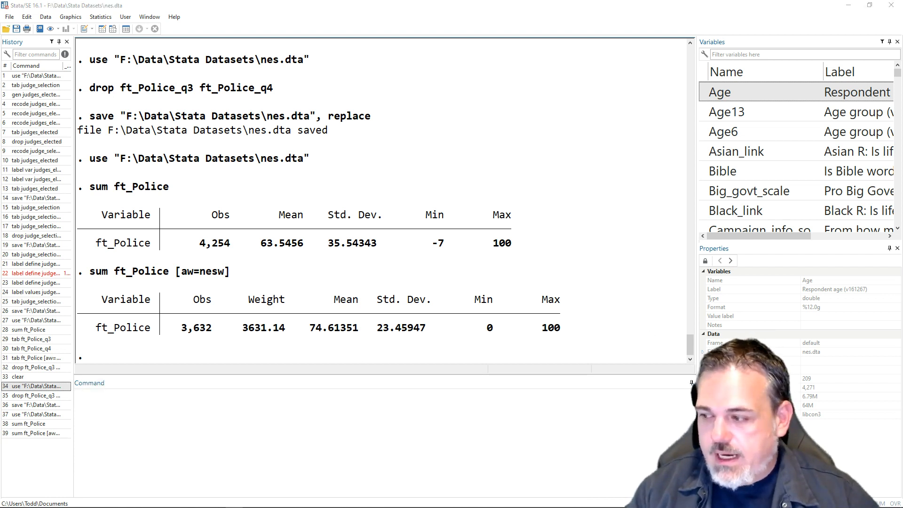
left_click(431, 412)
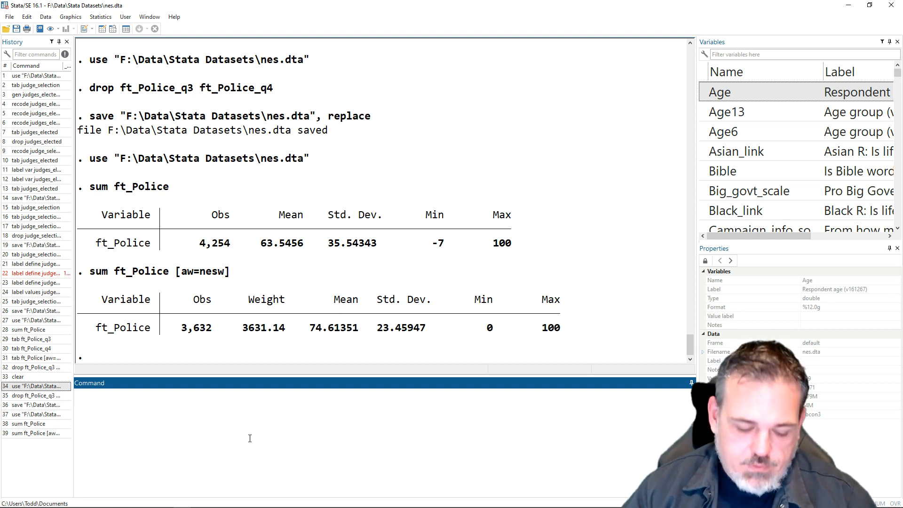
type("xti")
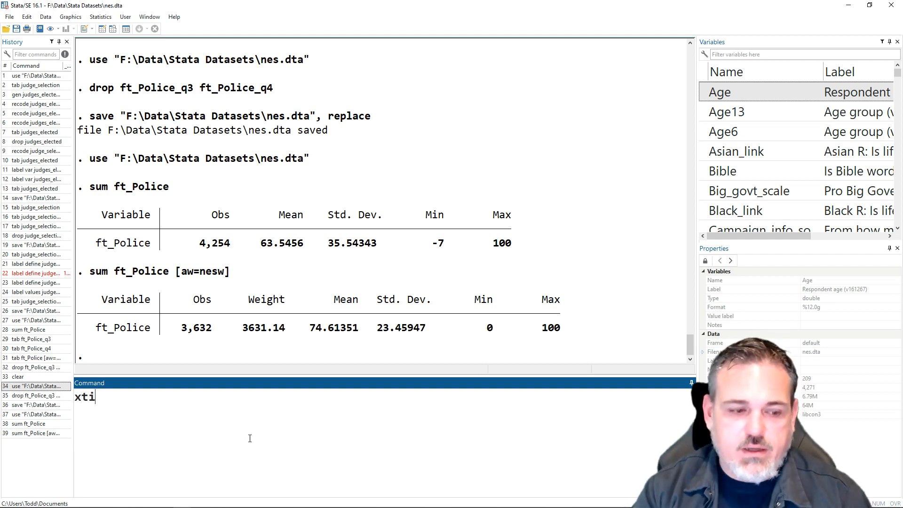
type("le f")
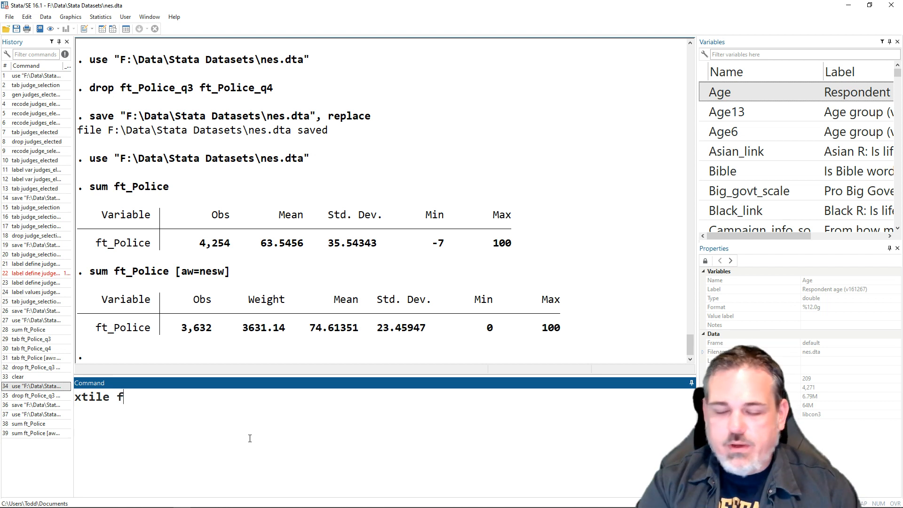
type("t_")
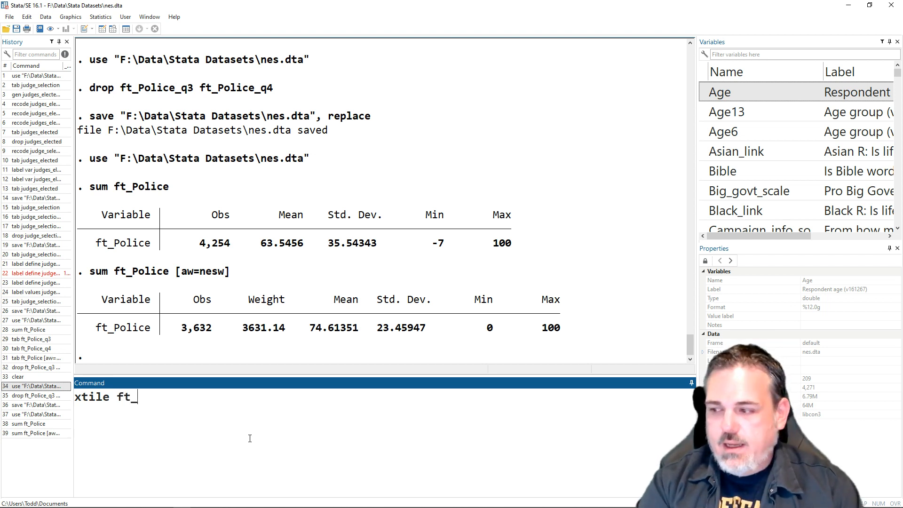
type("P")
type("i")
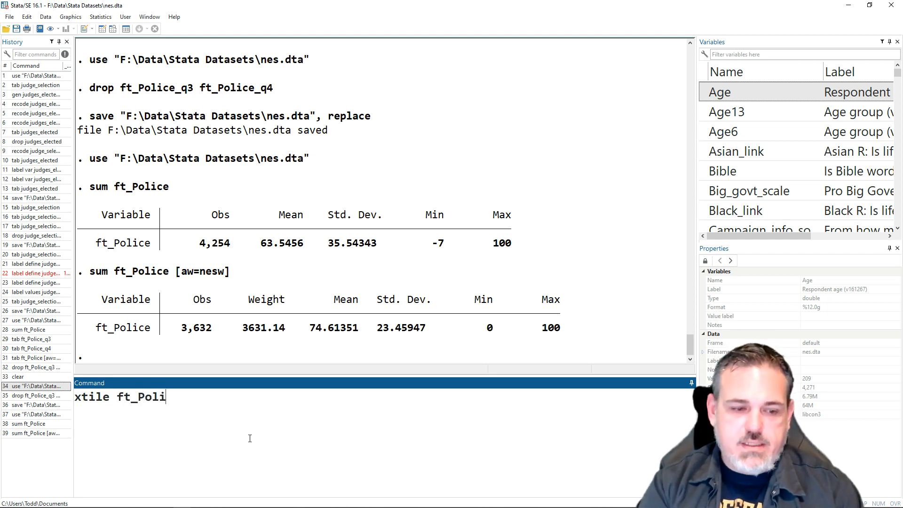
type("ce_q3")
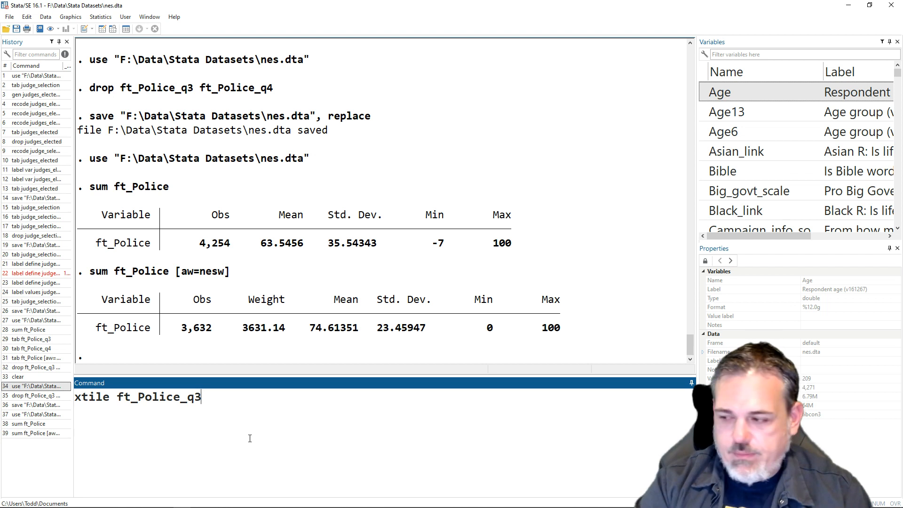
type("= ft)")
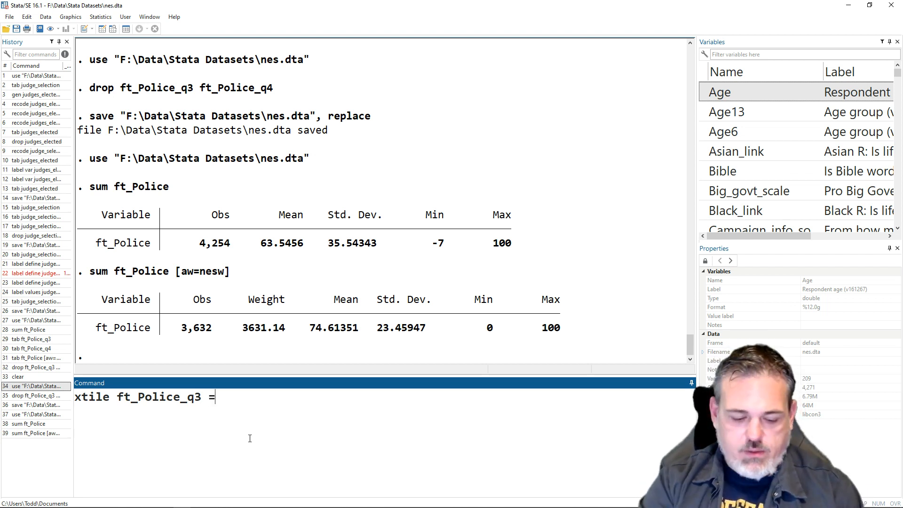
key("BackSpace")
type("_{op")
key("BackSpace")
key("BackSpace")
key("BackSpace")
type("Police [aw=")
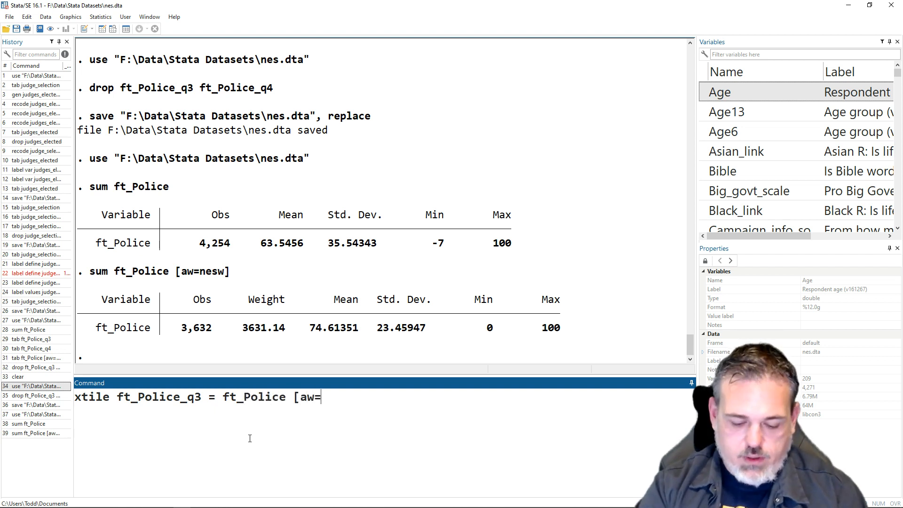
type("nesw")
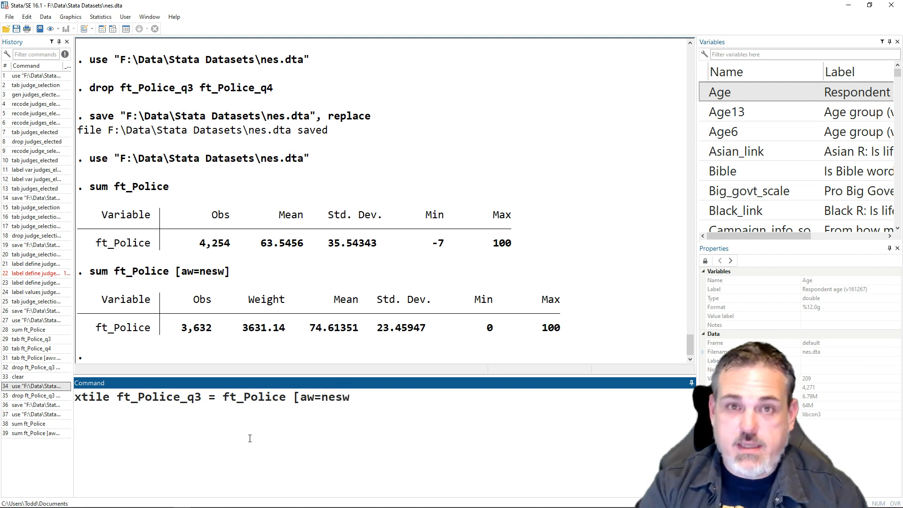
type("] ")
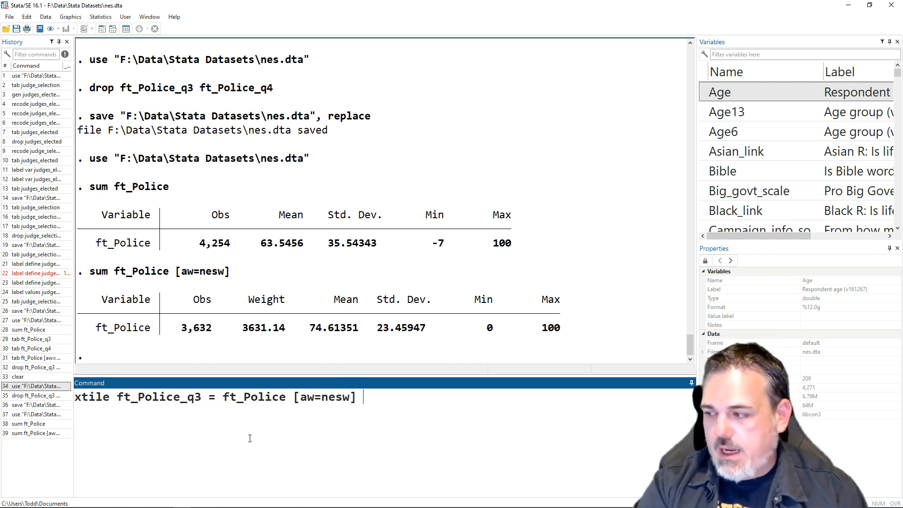
type("nquan")
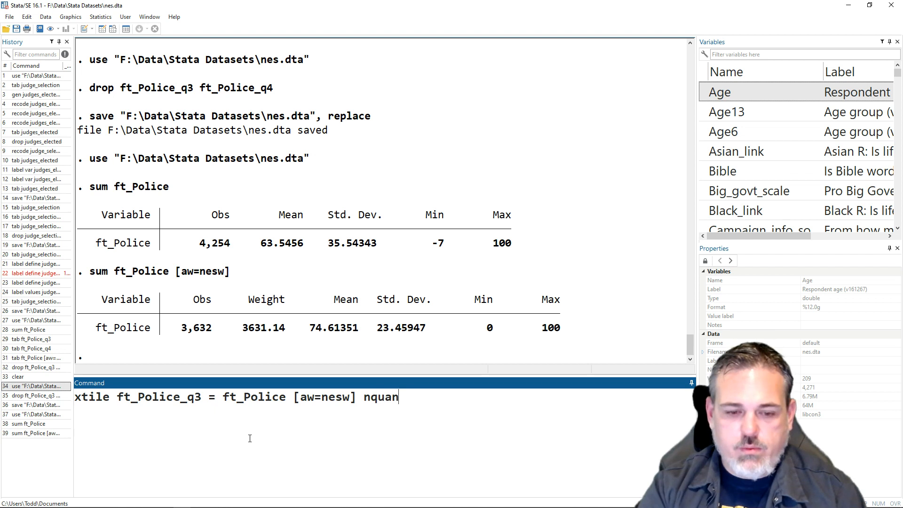
type("tiles(34")
key("BackSpace")
type(")")
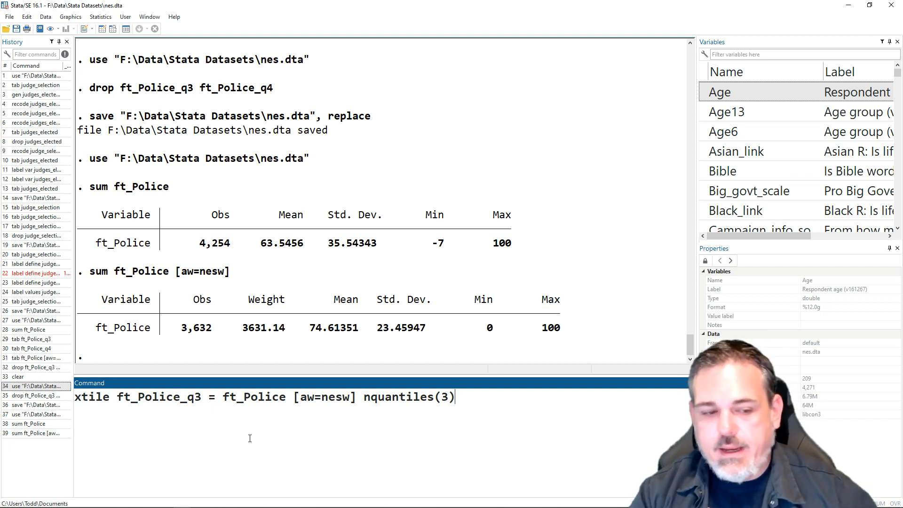
key("Return")
Recall the xtile command for ft_Police_q3, add a comma before nquantiles(3), and rerun it
key("Page_Up")
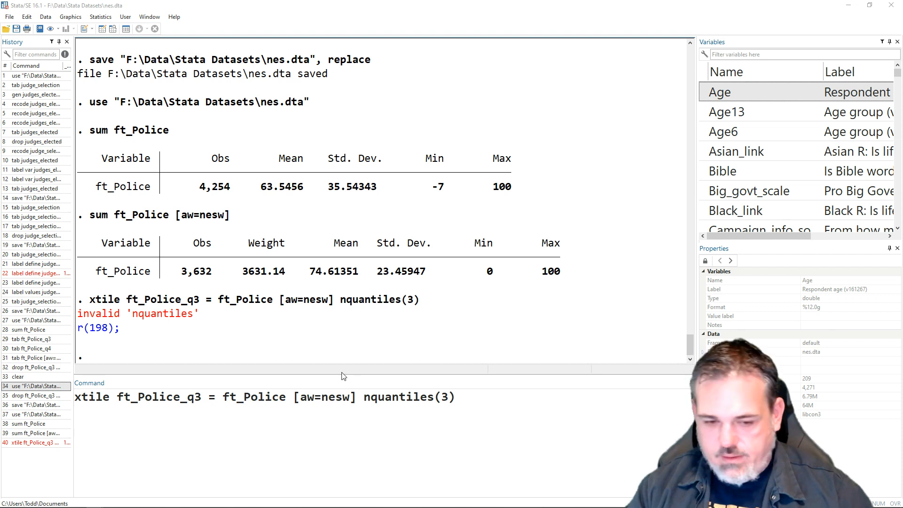
left_click(419, 400)
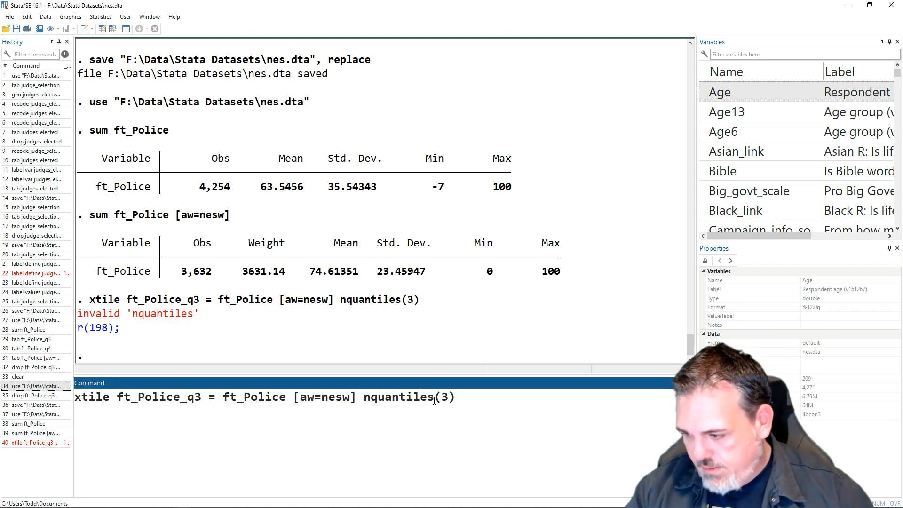
left_click(356, 400)
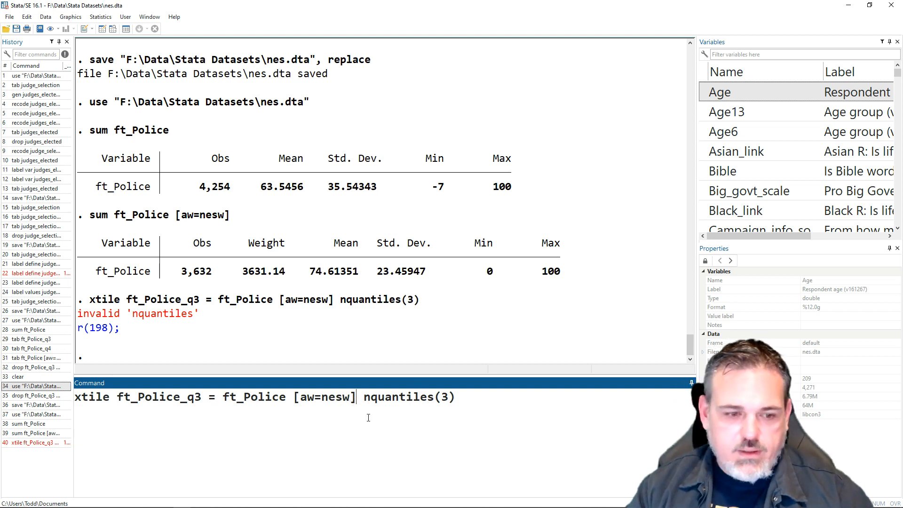
type(",")
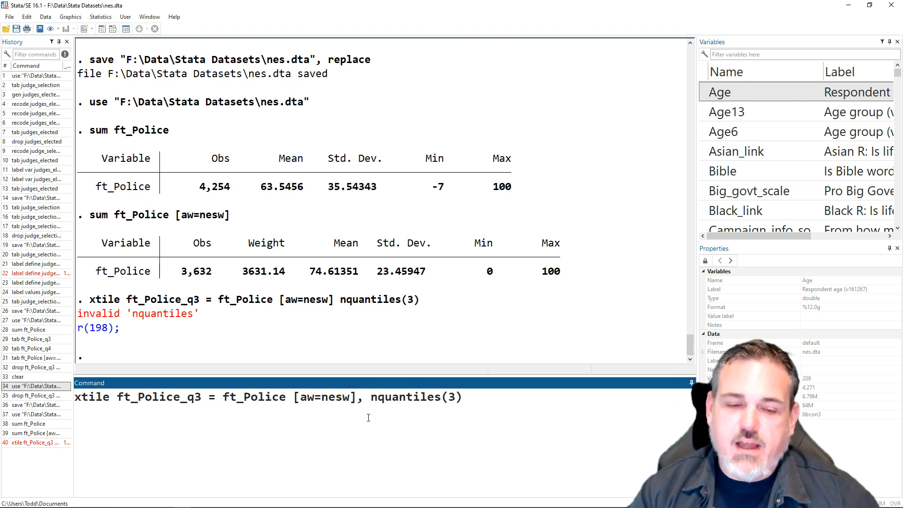
key("Return")
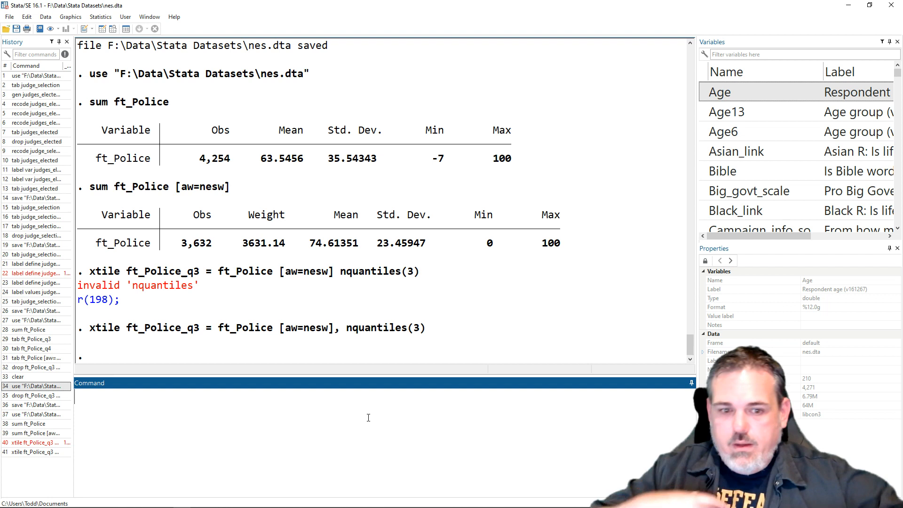
Tabulate ft_Police_q3 with the weight [aw=nesw]
type("tab ft_")
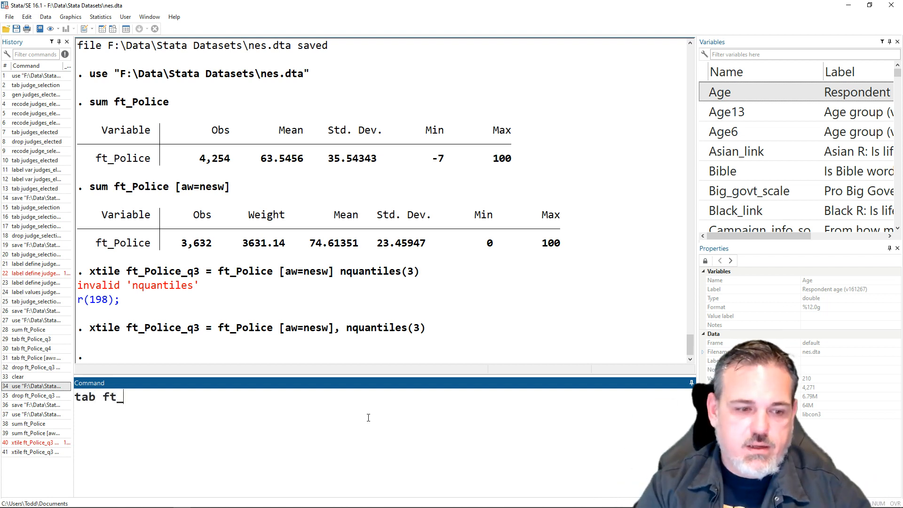
key("BackSpace")
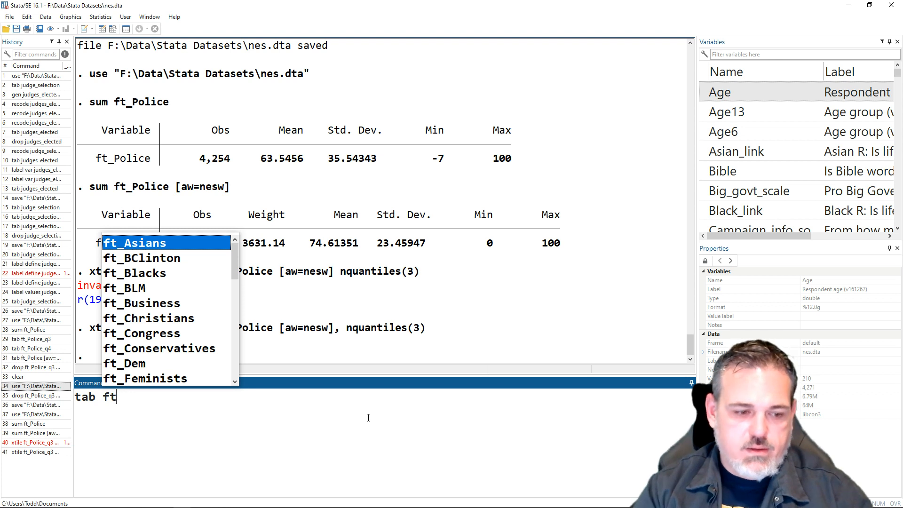
type("_Po")
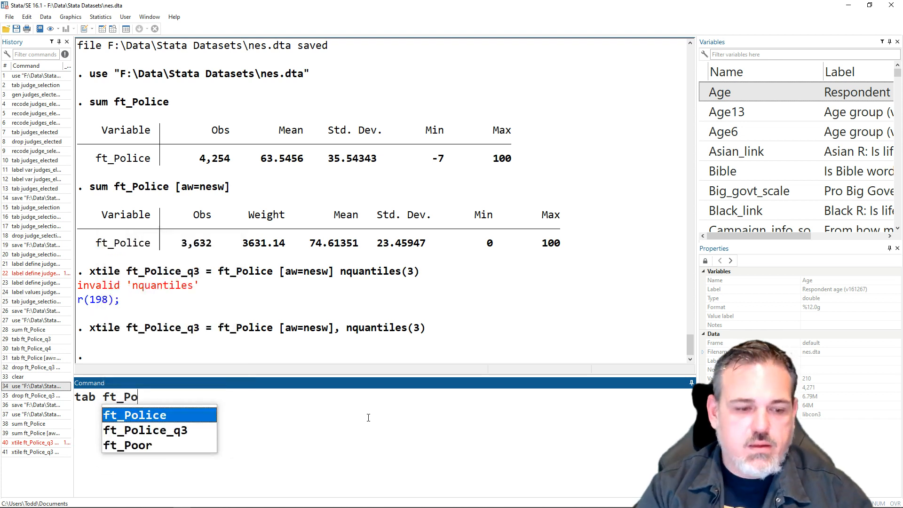
key("Down")
key("Return")
type("[")
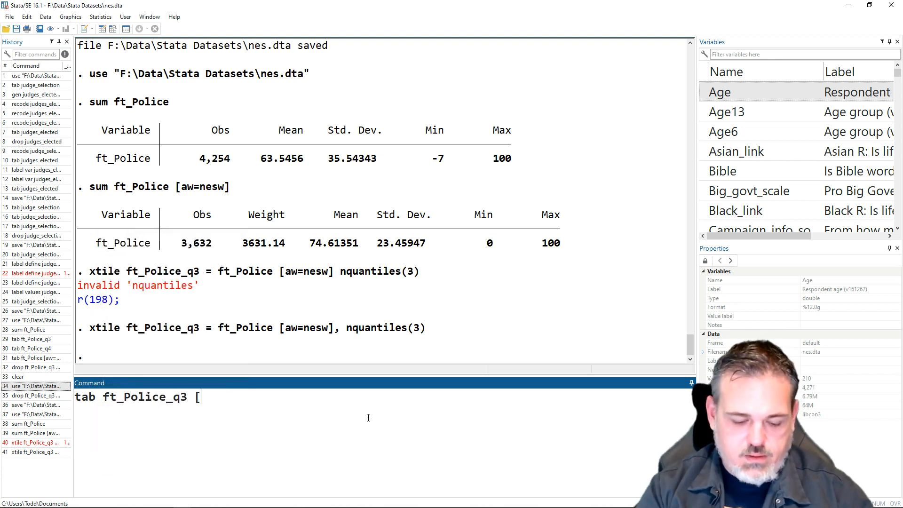
type("aw=nes")
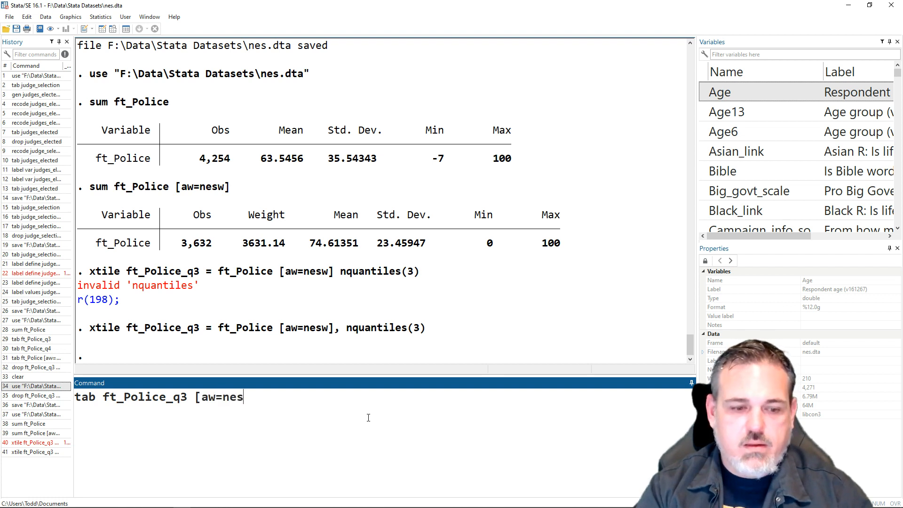
type("w]")
key("Return")
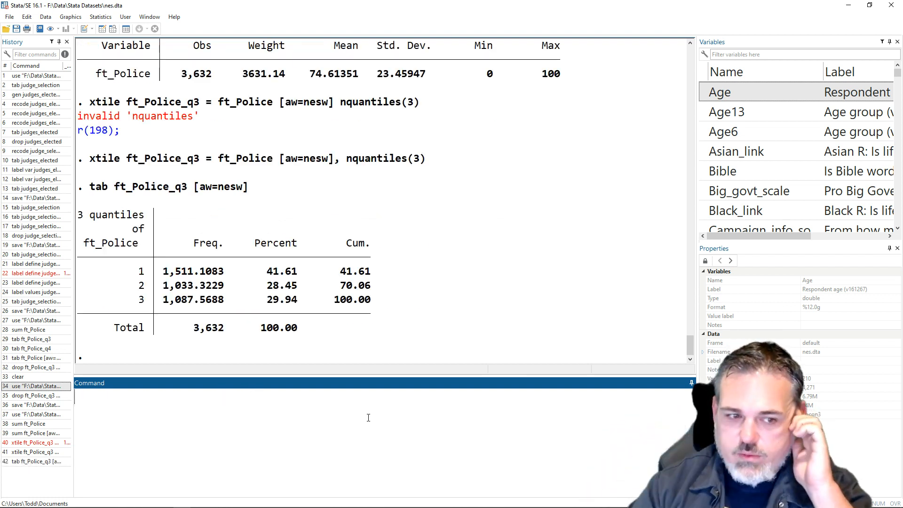
Reuse the earlier xtile command to create ft_Police_q4 from ft_Police, weighted by [aw=nesw], with nquantiles(4)
key("Page_Up")
key("Page_Up")
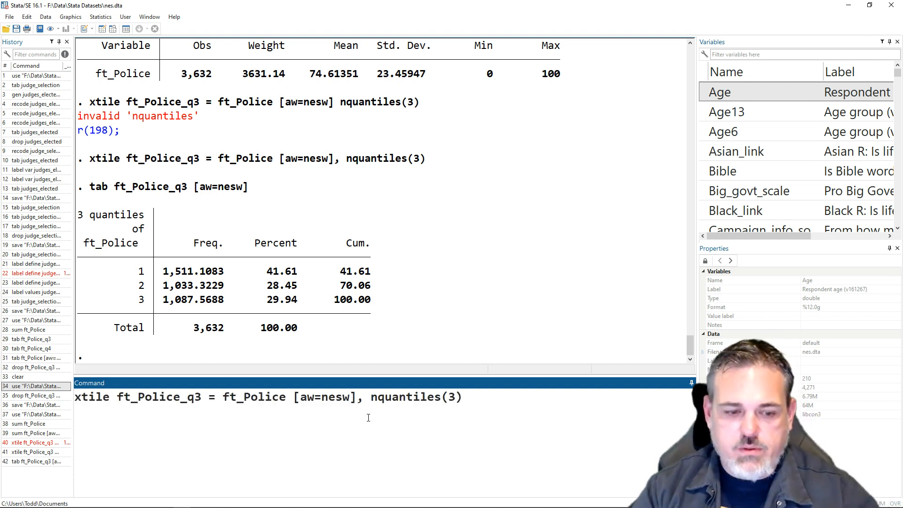
key("Left")
key("BackSpace")
type("4")
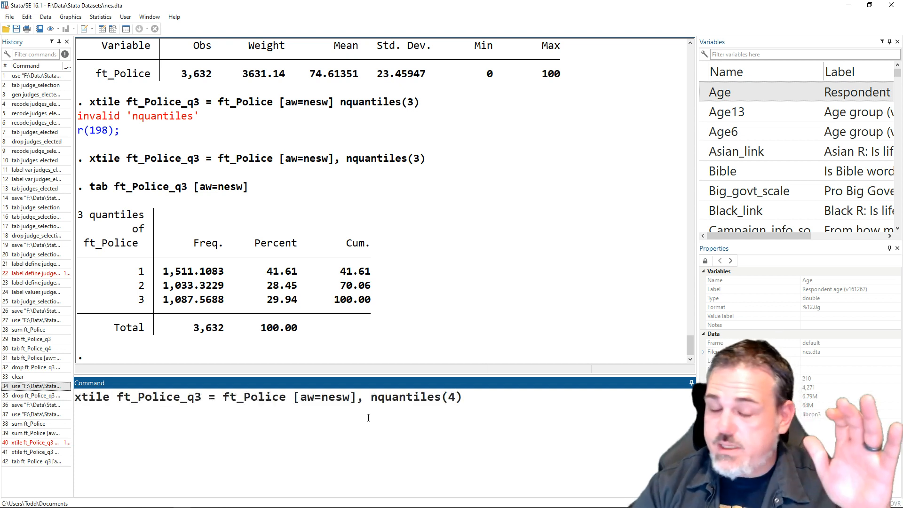
key("Left")
key("Left")
key("Left")
key("Left")
key("Left")
key("Left")
key("Left")
key("Left")
key("Left")
key("Left")
key("Left")
key("Left")
key("Left")
key("Left")
key("Left")
key("Left")
key("Left")
key("Left")
key("Left")
key("Left")
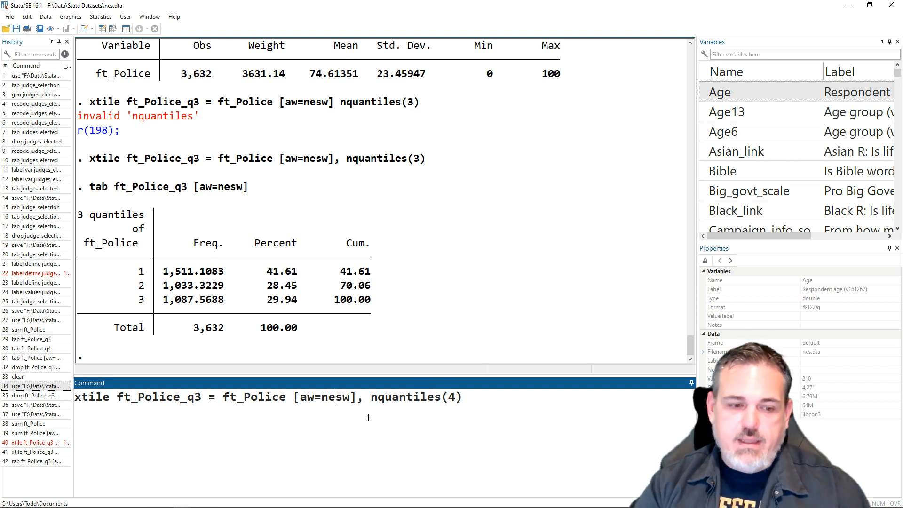
key("Left")
key("Left")
key("Left")
key("Left")
key("Left")
key("Left")
key("Right")
key("Right")
key("BackSpace")
type("4")
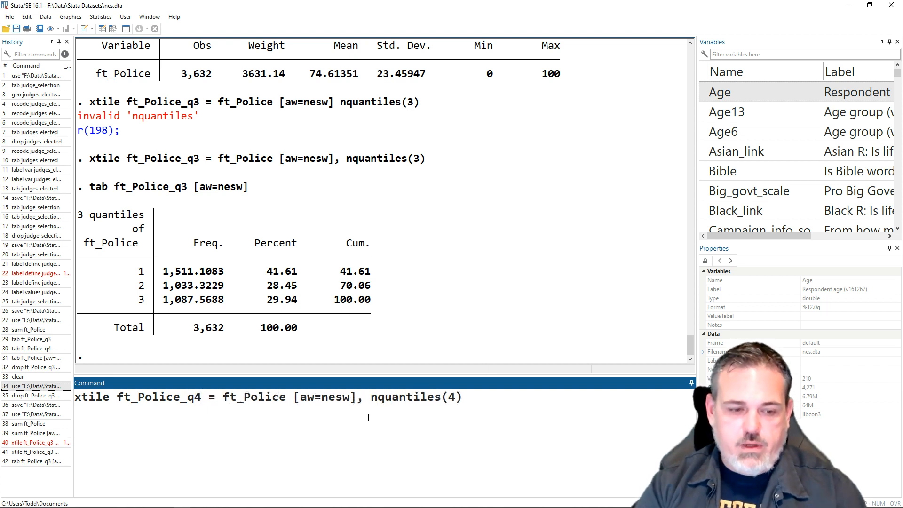
key("End")
key("Return")
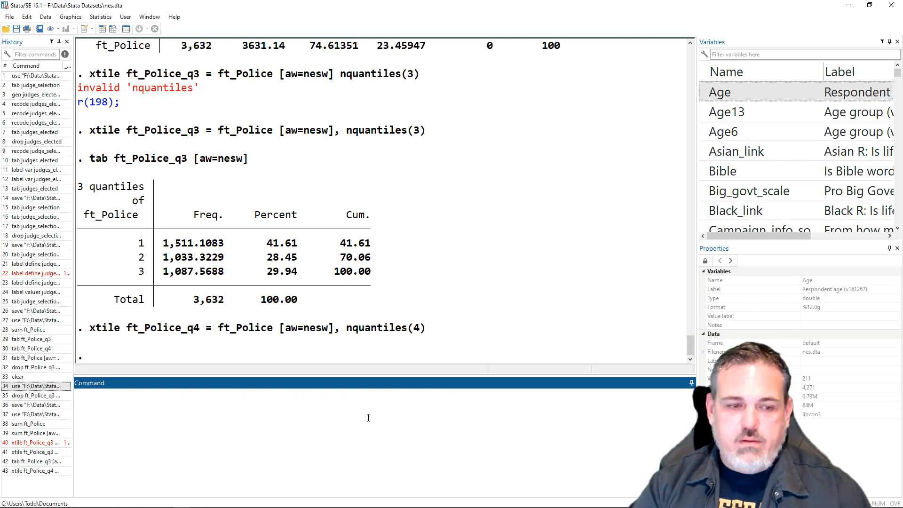
Recall the weighted tabulation command and rerun it for ft_Police_q4 with [aw=nesw]
key("Page_Up")
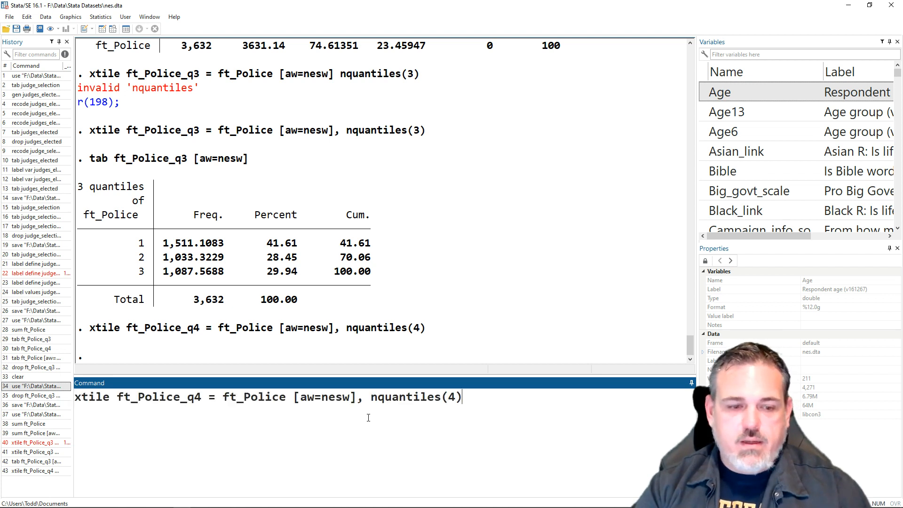
key("Page_Up")
key("Left")
key("Left")
key("Left")
key("Left")
key("Left")
key("Left")
key("Left")
key("Left")
key("Left")
key("Left")
key("Right")
key("BackSpace")
type("4")
key("Return")
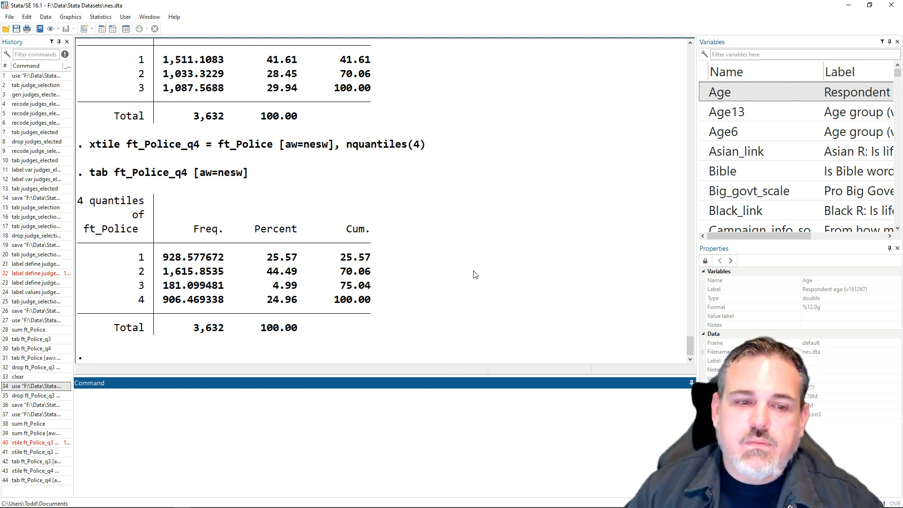
Examine the ft_Police_q4 frequency table and highlight the percent value of quantile group 3
scroll(376, 287, "up", 1)
scroll(376, 287, "down", 1)
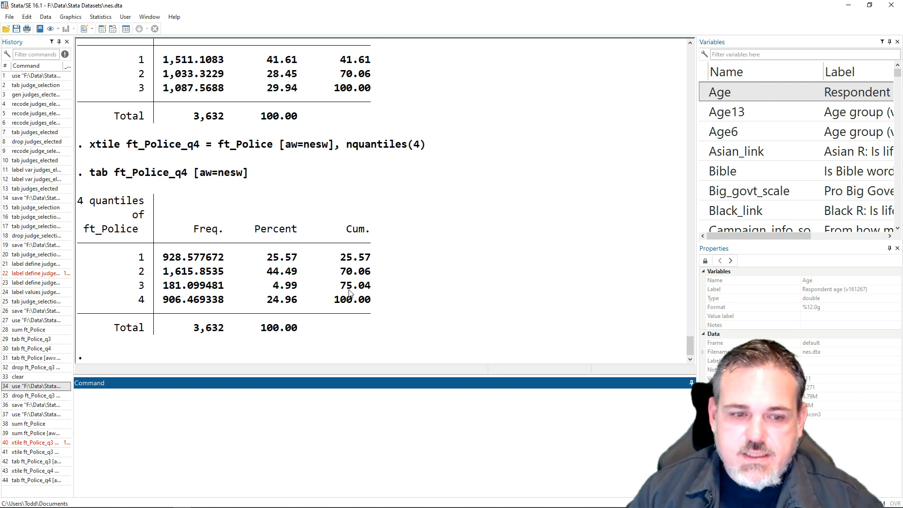
left_click(284, 286)
left_click_drag(255, 286, 296, 288)
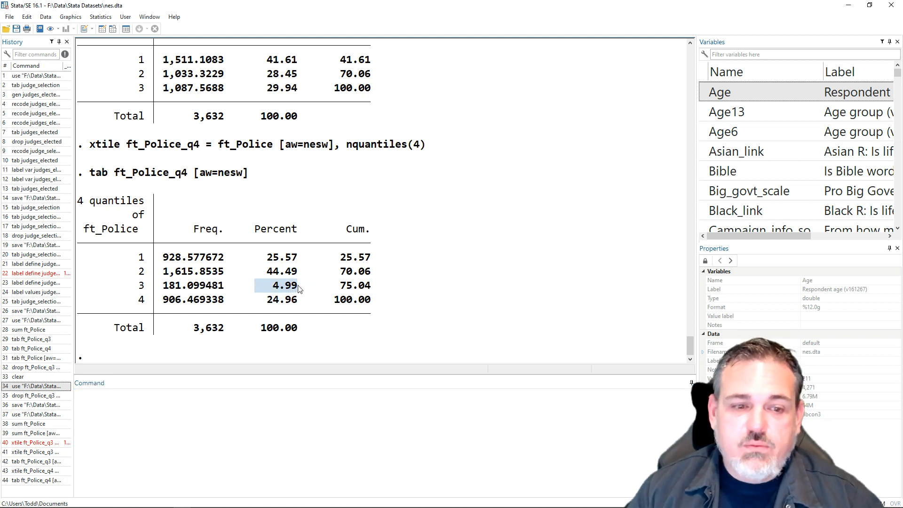